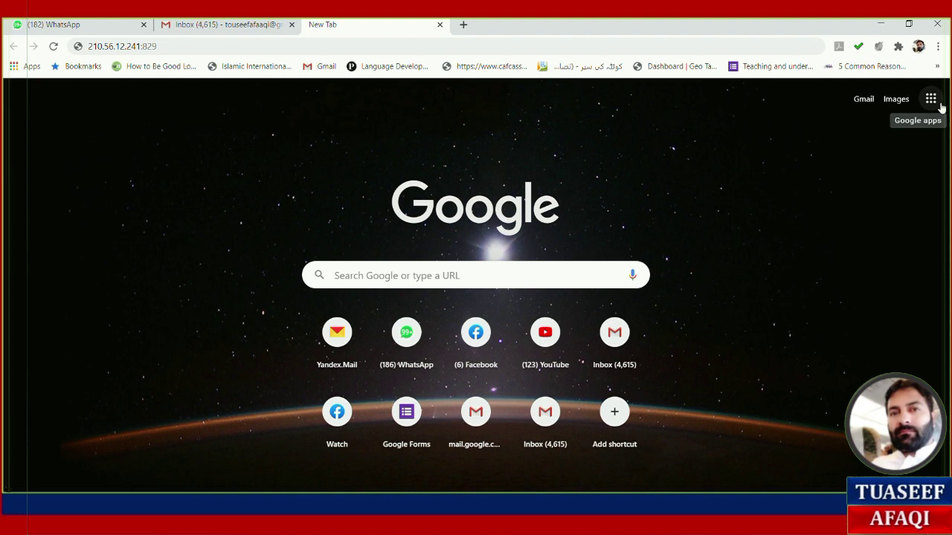
- Search Google for "google meet" and open the Google Meet site from the results
left_click(941, 109)
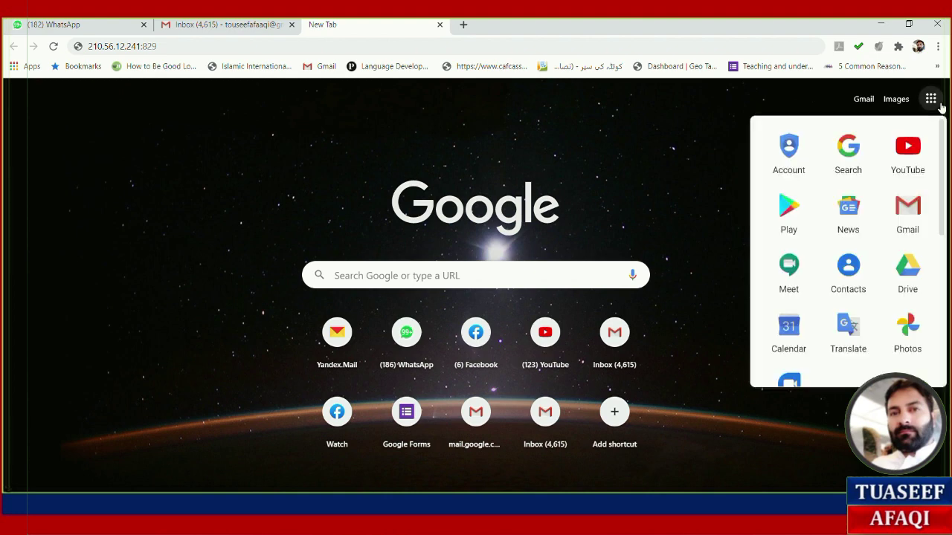
left_click(789, 275)
left_click(188, 47)
left_click(188, 47)
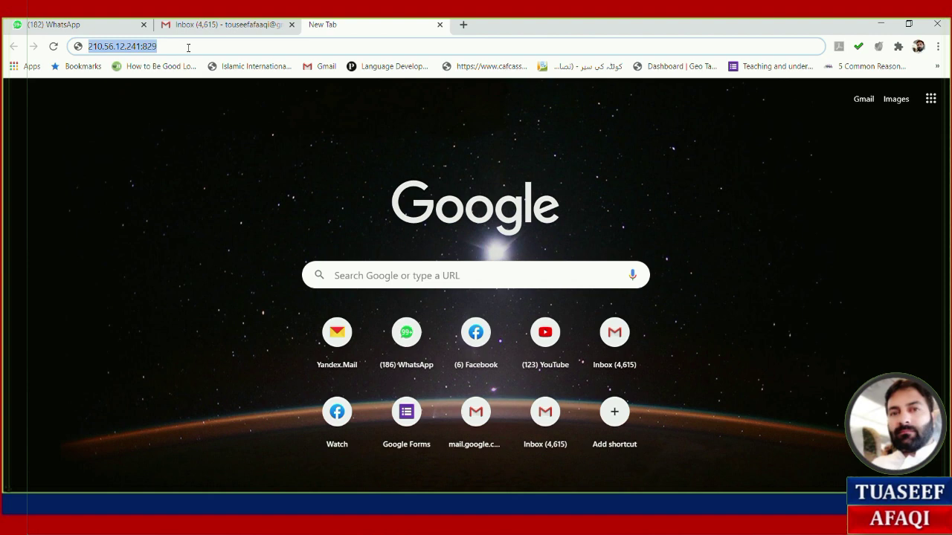
type("google m")
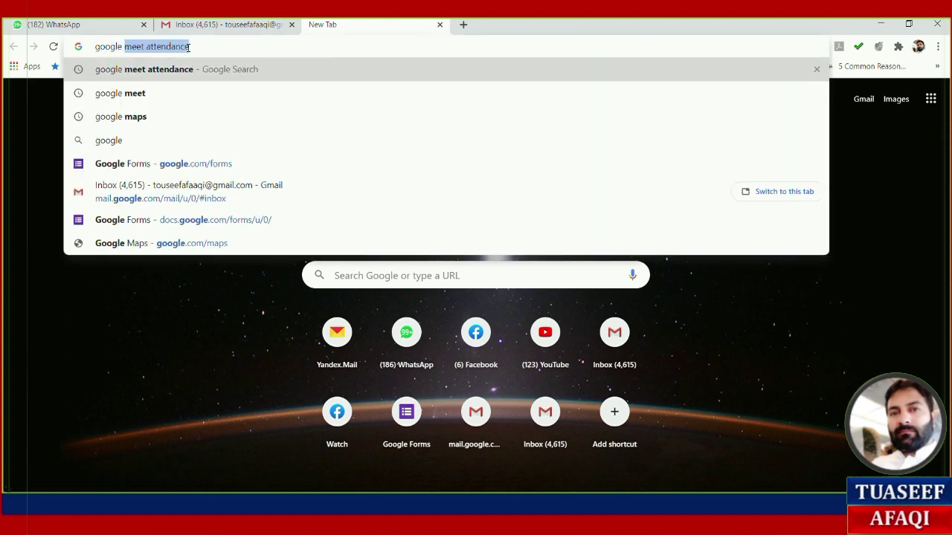
type("ee")
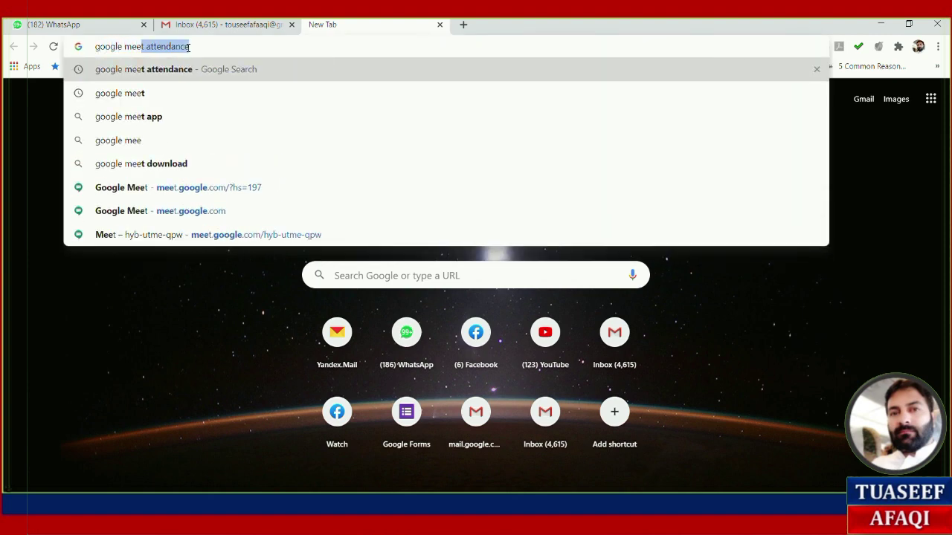
key("Down")
key("Return")
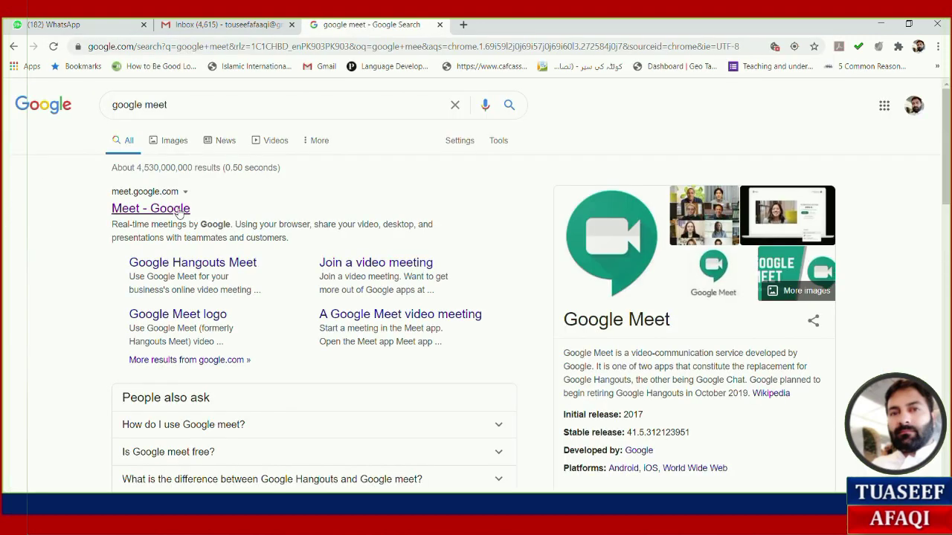
left_click(180, 211)
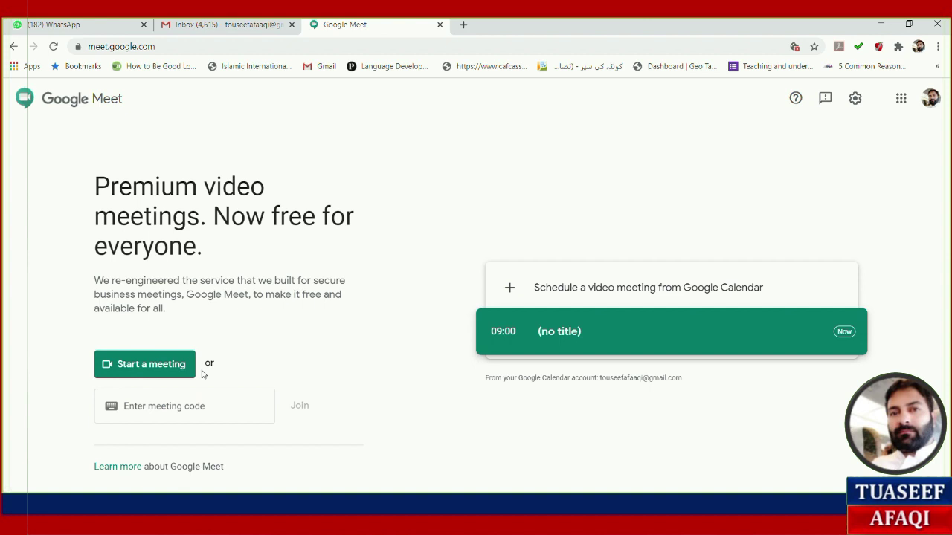
- Schedule a video meeting from Google Calendar and title the new event Demo Class
left_click(192, 407)
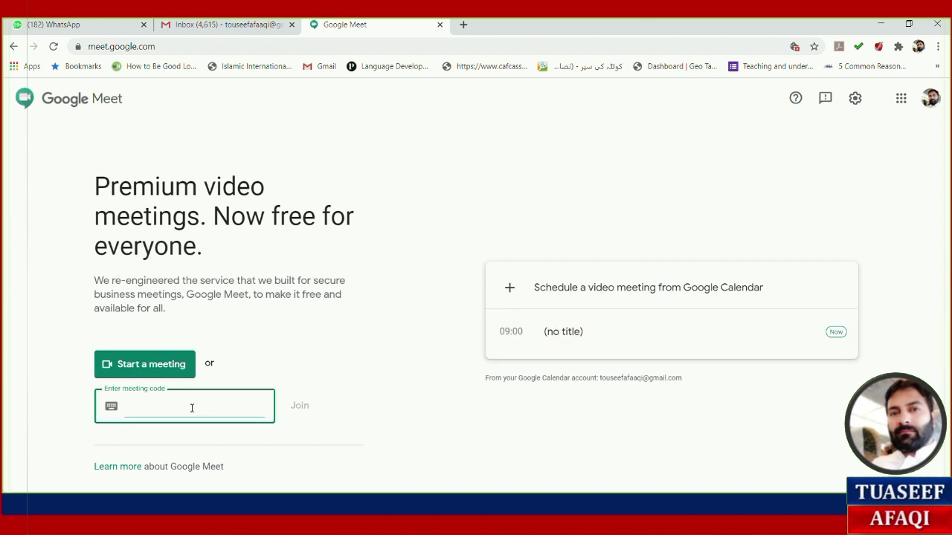
left_click(377, 377)
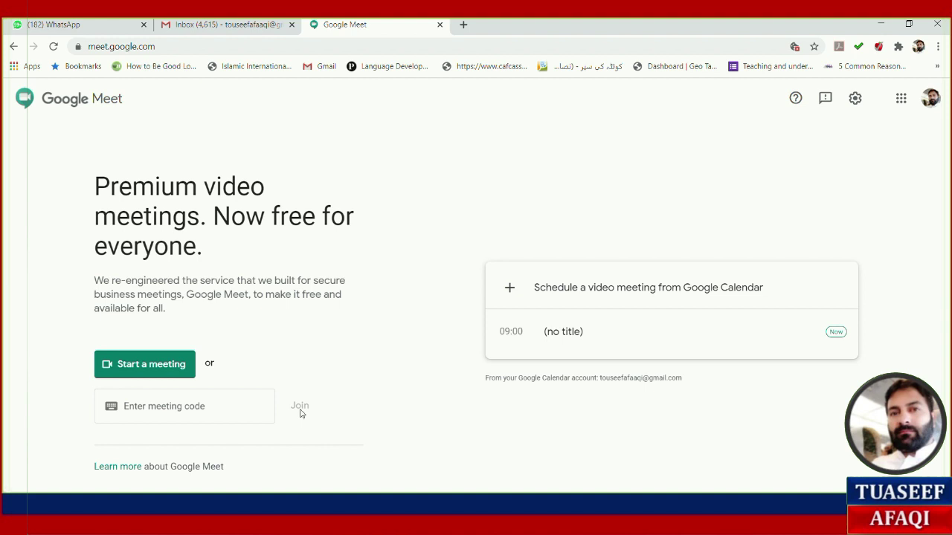
left_click(650, 297)
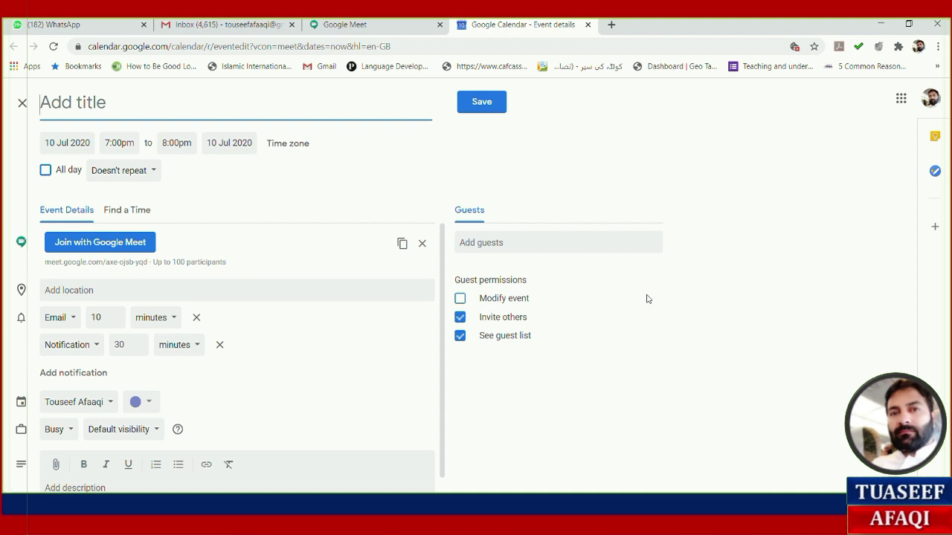
type("Demo")
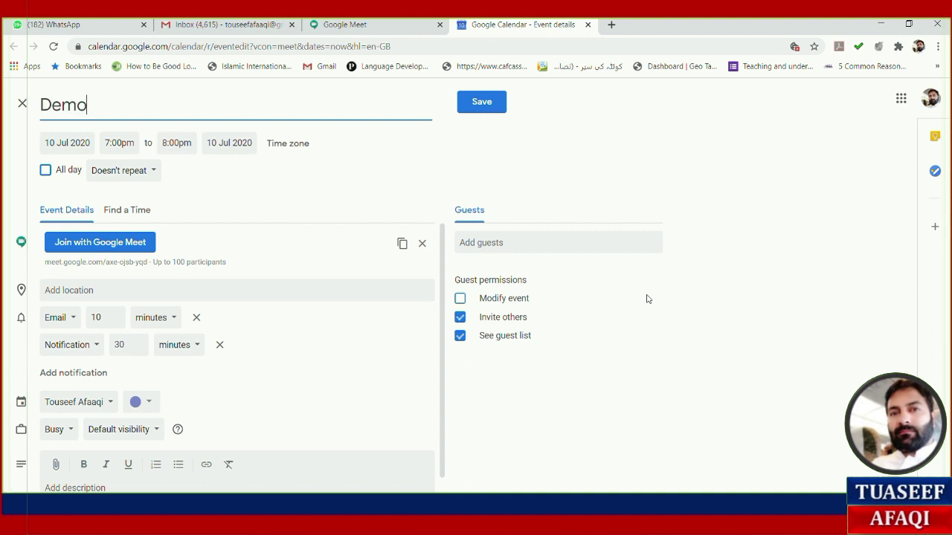
type(" Class")
- Add another notification to the Demo Class event, leaving its repeat setting as is, and save the event
left_click(156, 179)
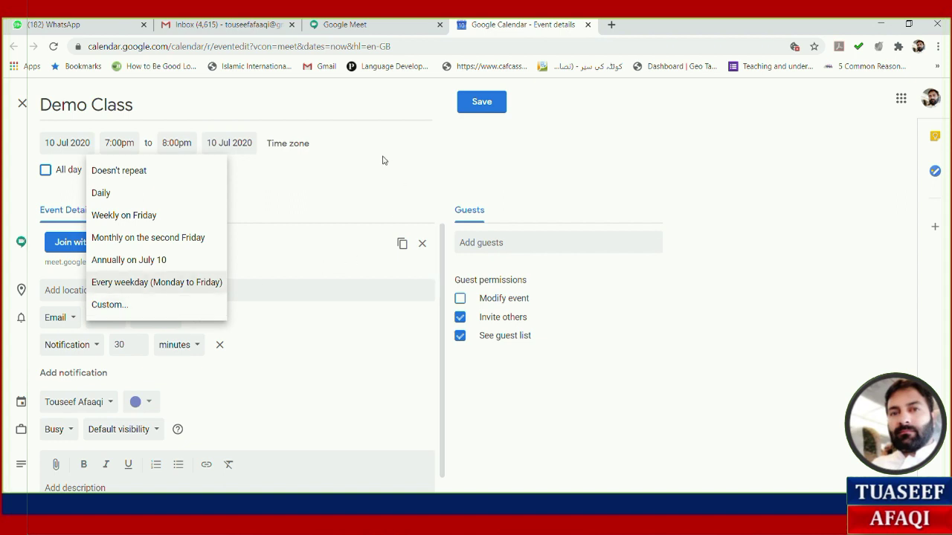
left_click(374, 182)
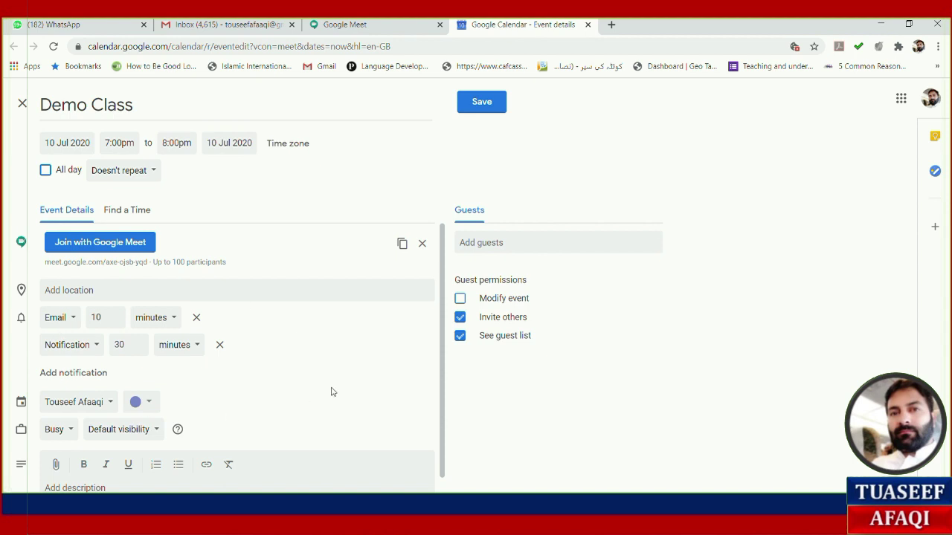
left_click(82, 373)
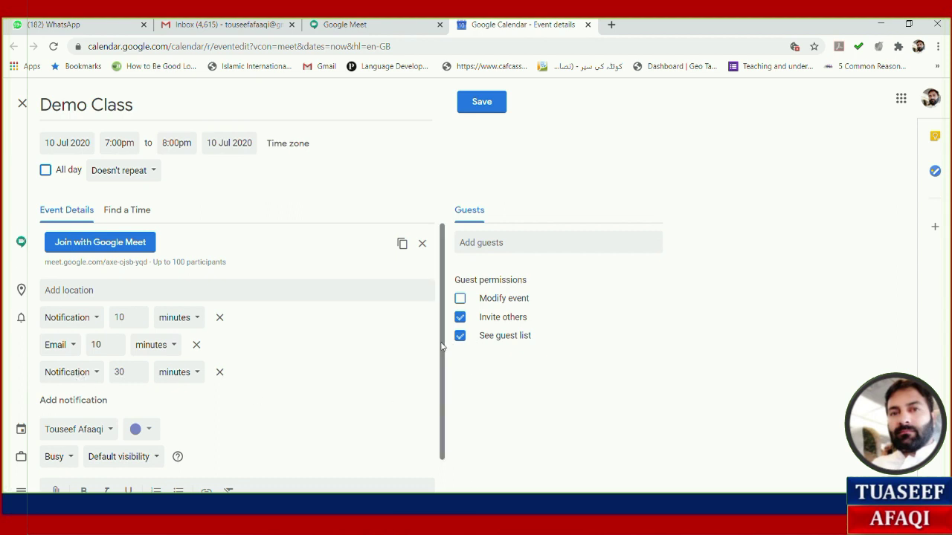
left_click_drag(442, 346, 452, 404)
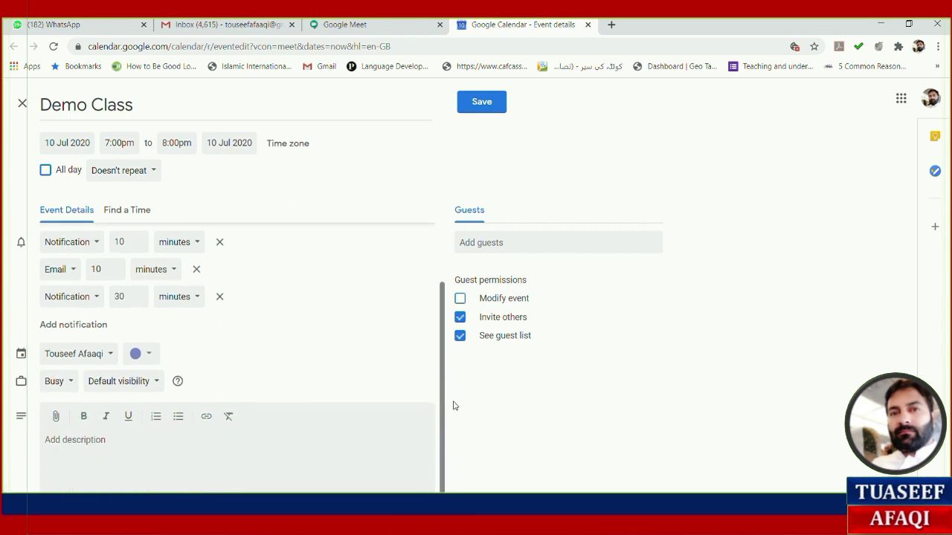
left_click(90, 444)
left_click(496, 104)
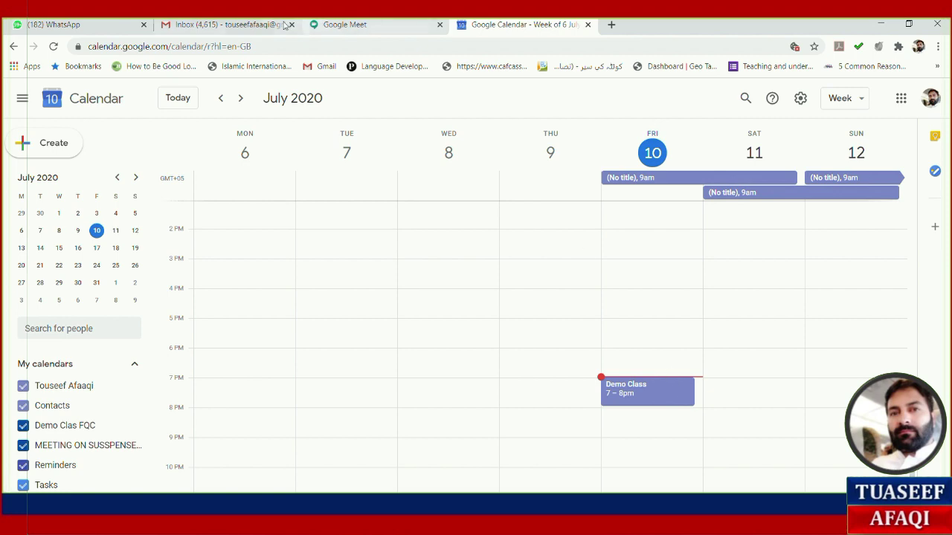
- Switch to the Gmail inbox and look through it for Google Meet and calendar e-mails
left_click(238, 25)
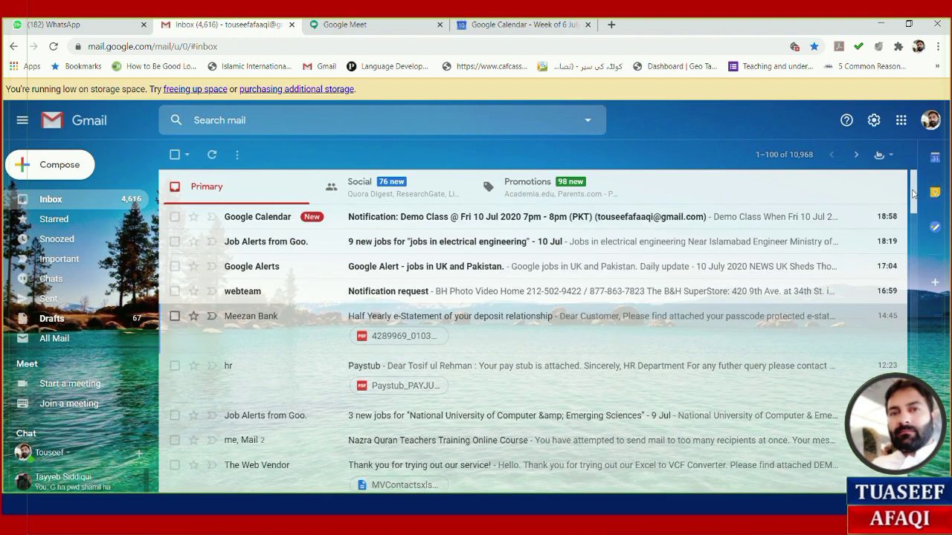
scroll(913, 218, "down", 3)
left_click_drag(912, 218, 913, 244)
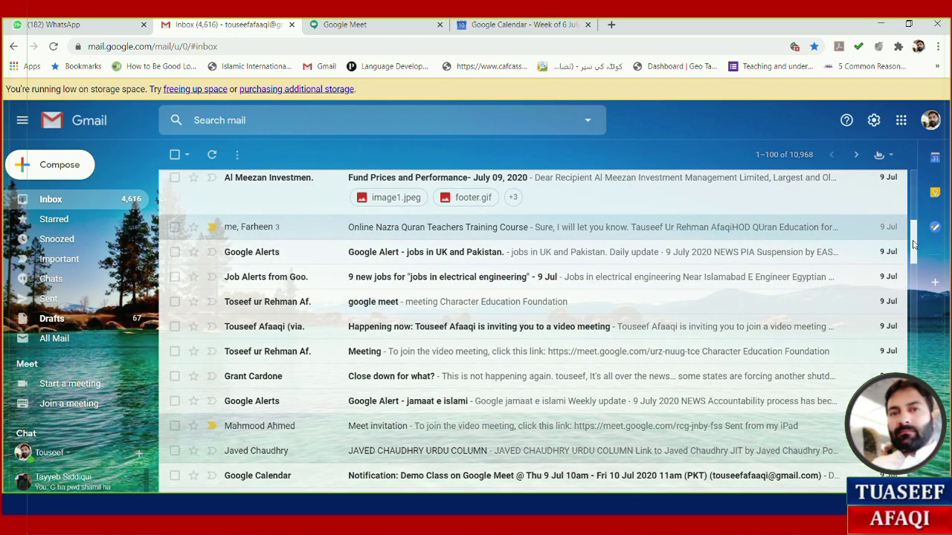
left_click_drag(914, 244, 913, 239)
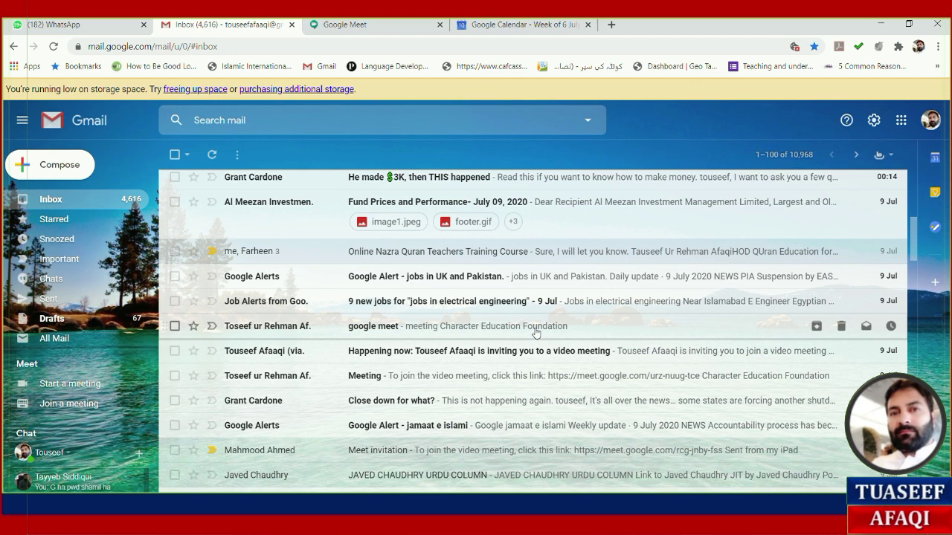
- Return to Google Meet, start a new meeting and join it with the microphone and camera turned off
left_click(373, 23)
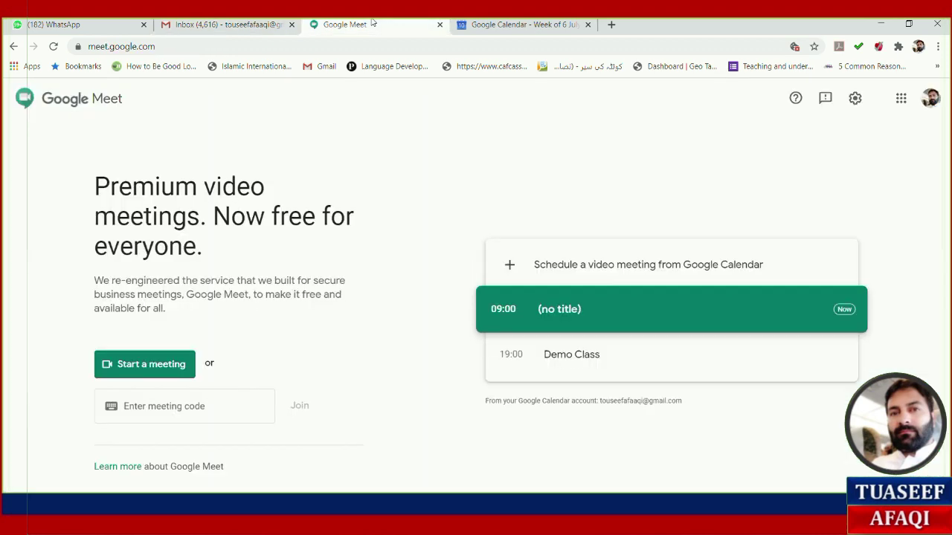
left_click(151, 367)
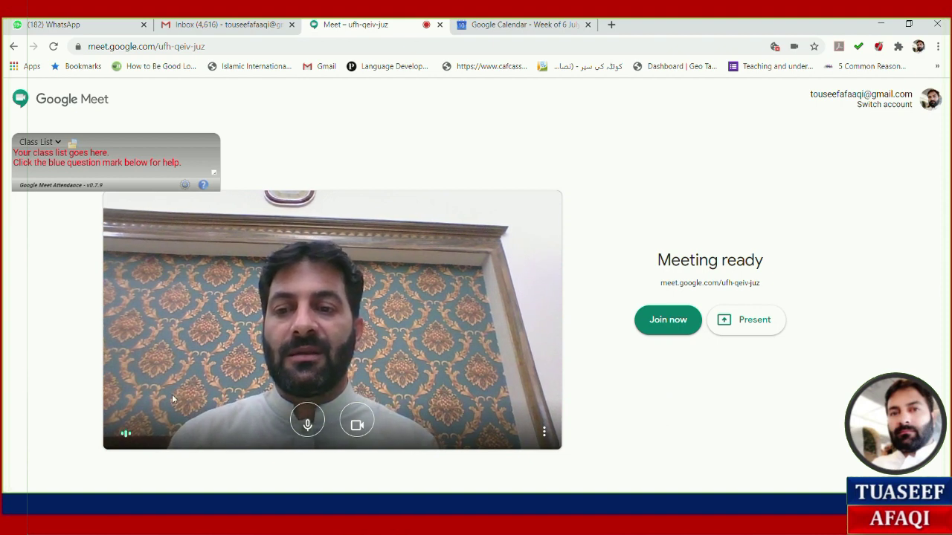
left_click(310, 423)
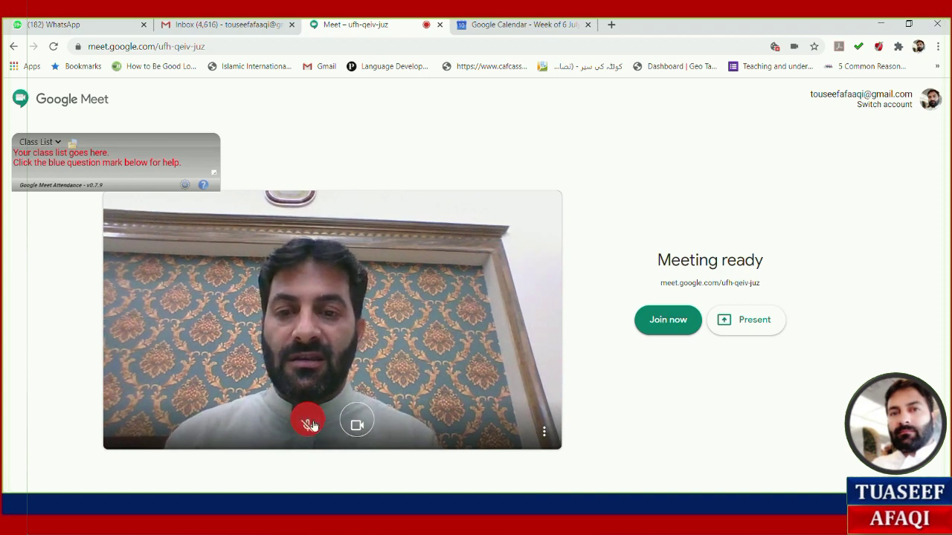
left_click(310, 424)
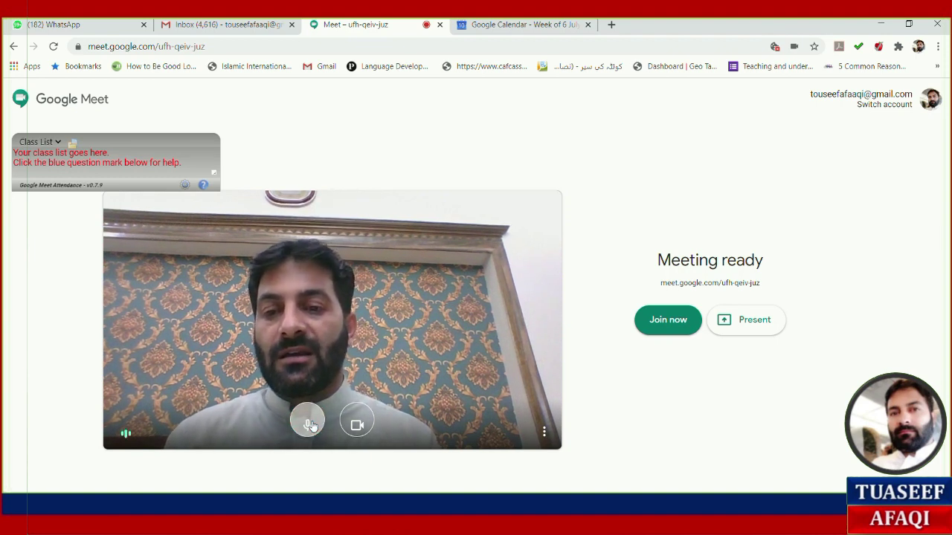
left_click(310, 424)
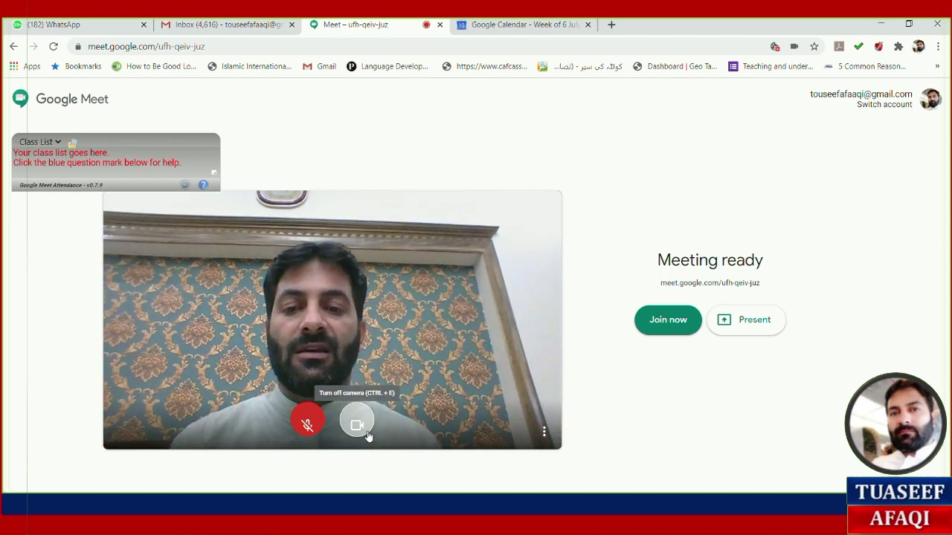
left_click(357, 424)
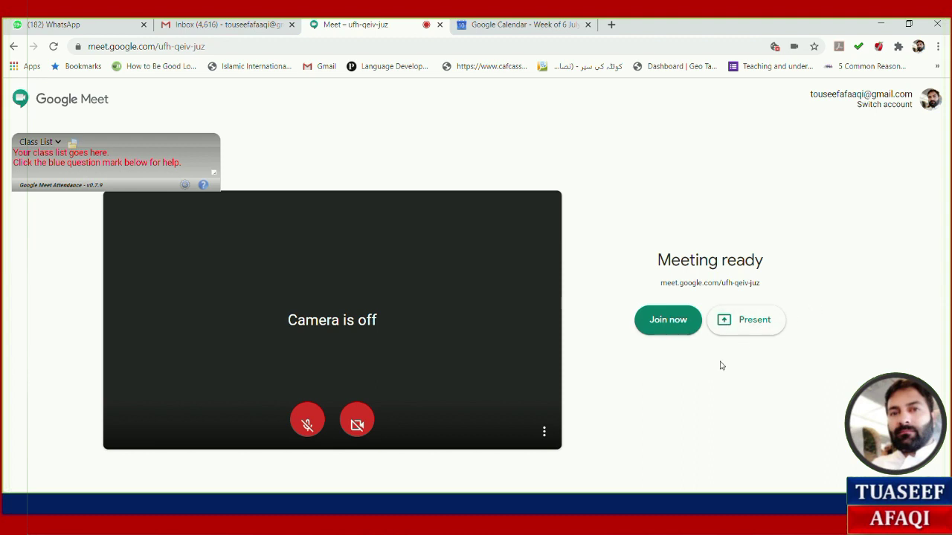
left_click(672, 325)
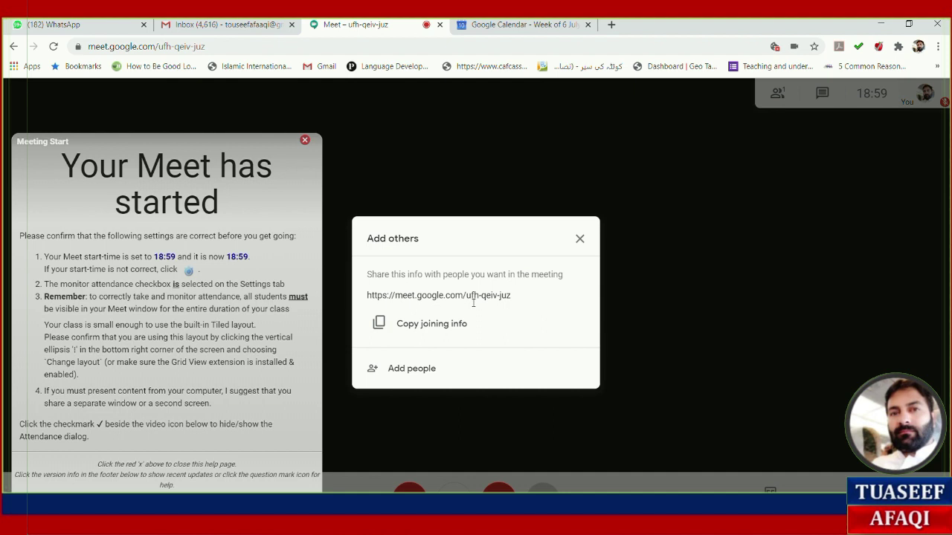
- Add a person to the meeting by searching for the contact's name and send them the invitation e-mail
left_click(411, 369)
type("t")
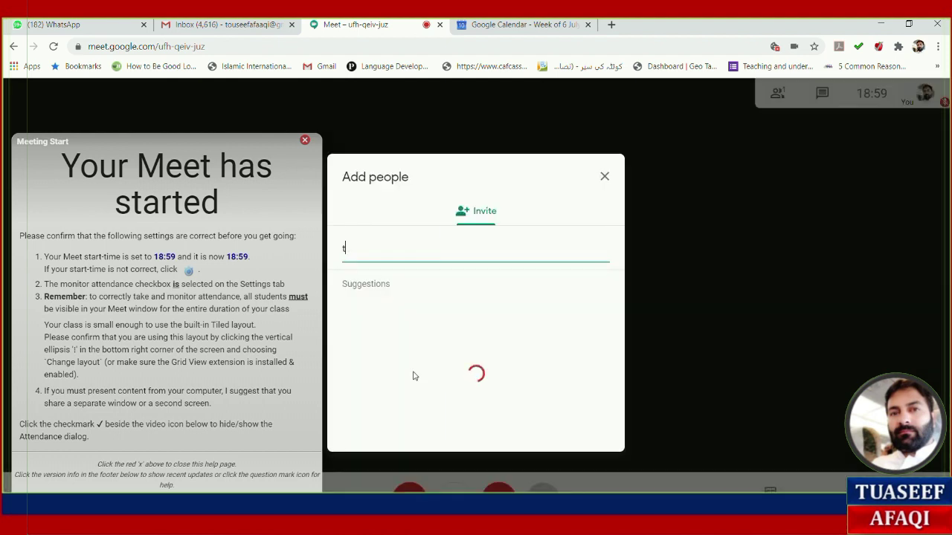
type("ous")
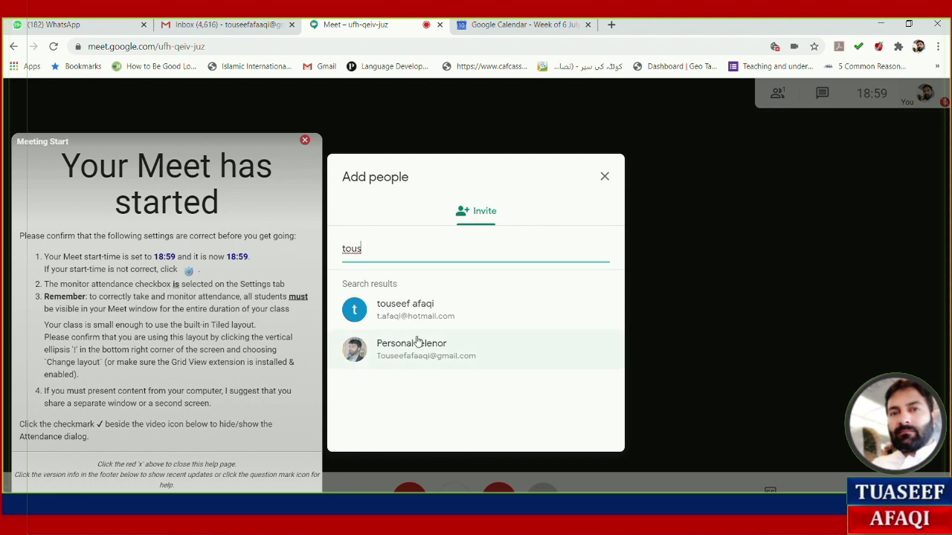
left_click(416, 355)
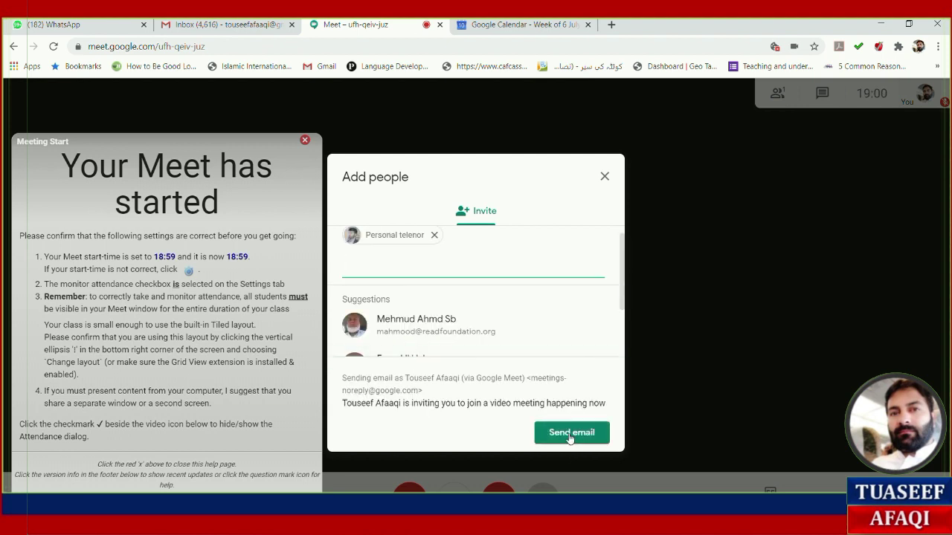
left_click(570, 434)
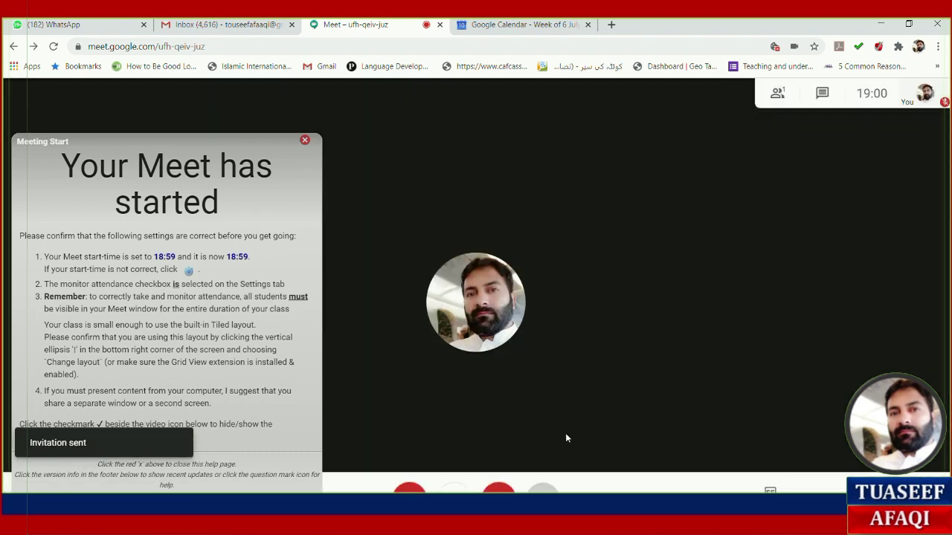
- Open the newly received video meeting invitation in the Gmail inbox and display its images
left_click(223, 24)
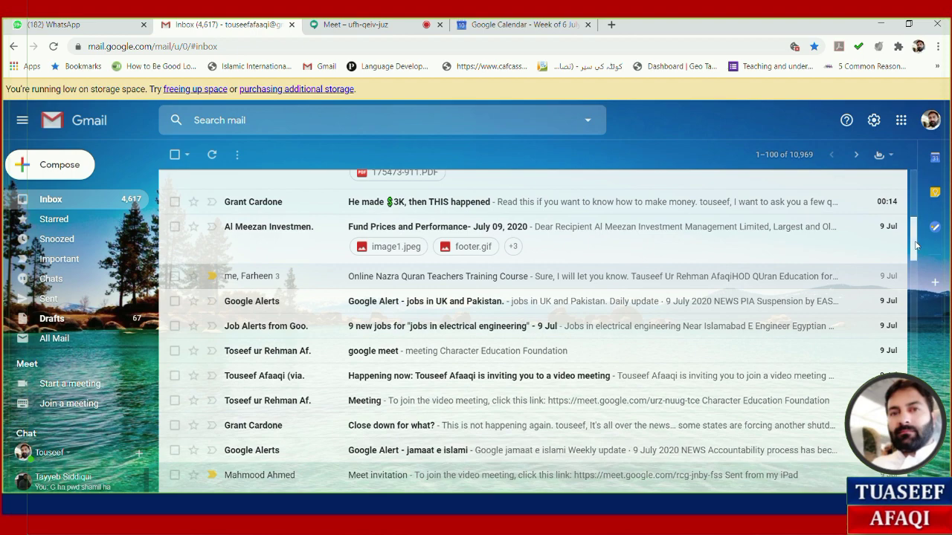
scroll(916, 245, "up", 5)
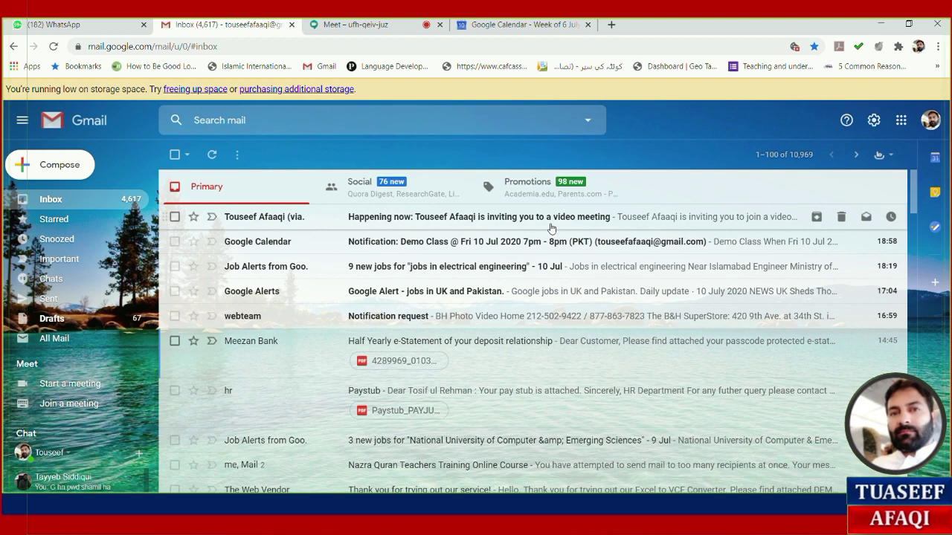
left_click(551, 228)
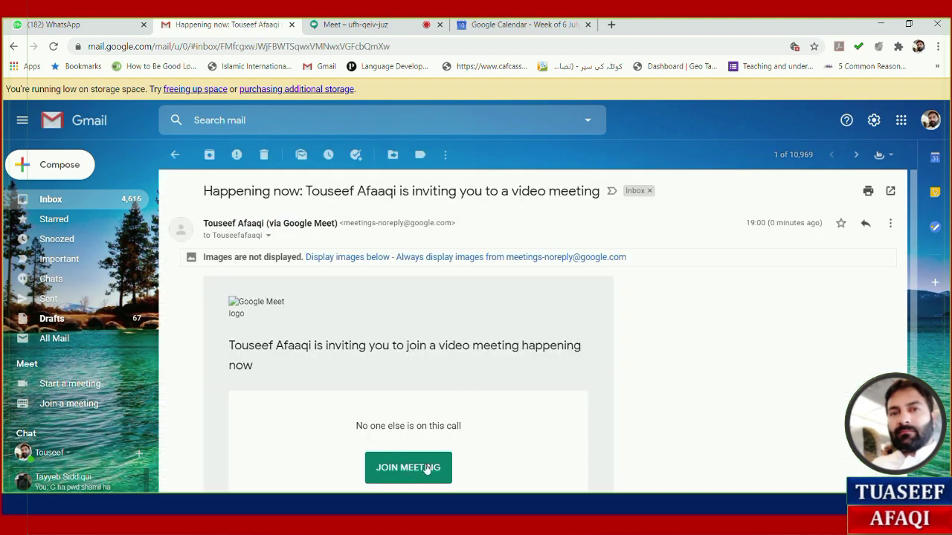
left_click(328, 257)
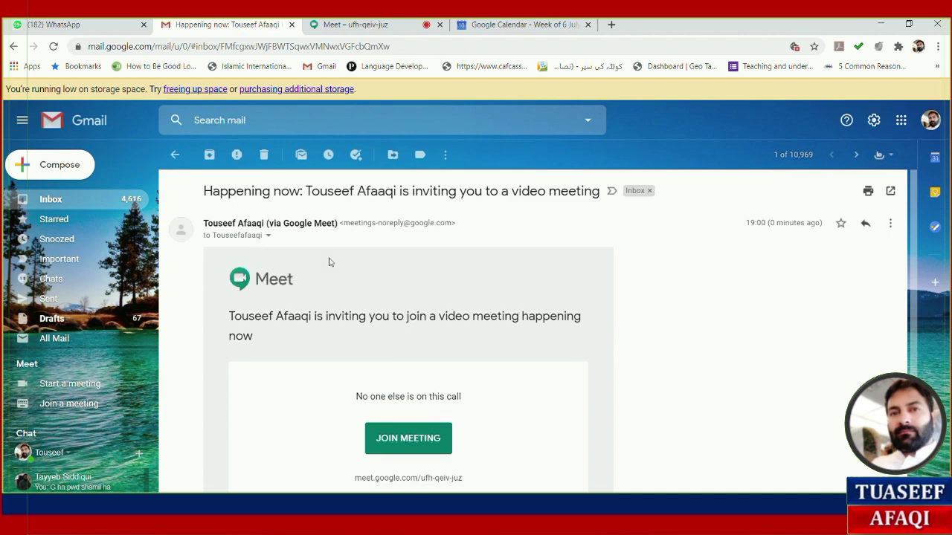
- Go back to the Google Meet call and copy its joining info for sharing
left_click(351, 25)
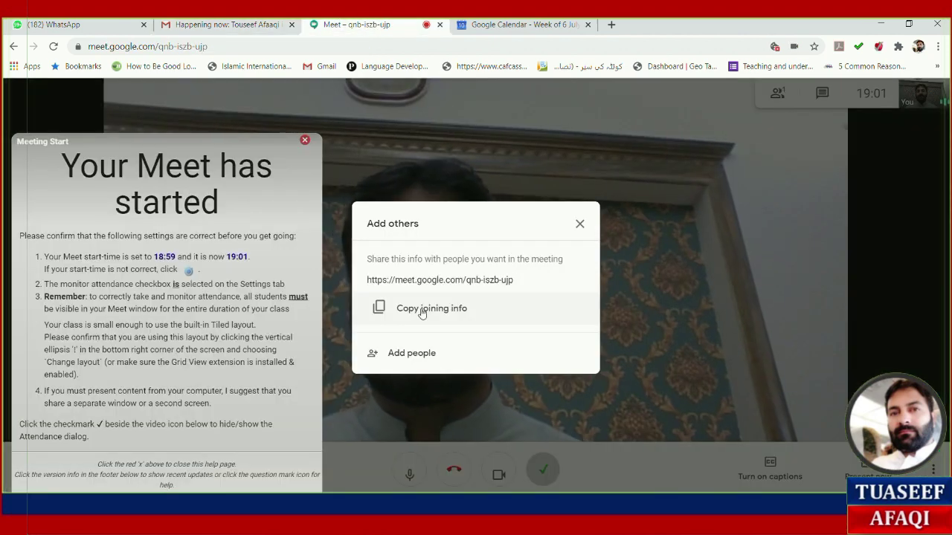
left_click(422, 312)
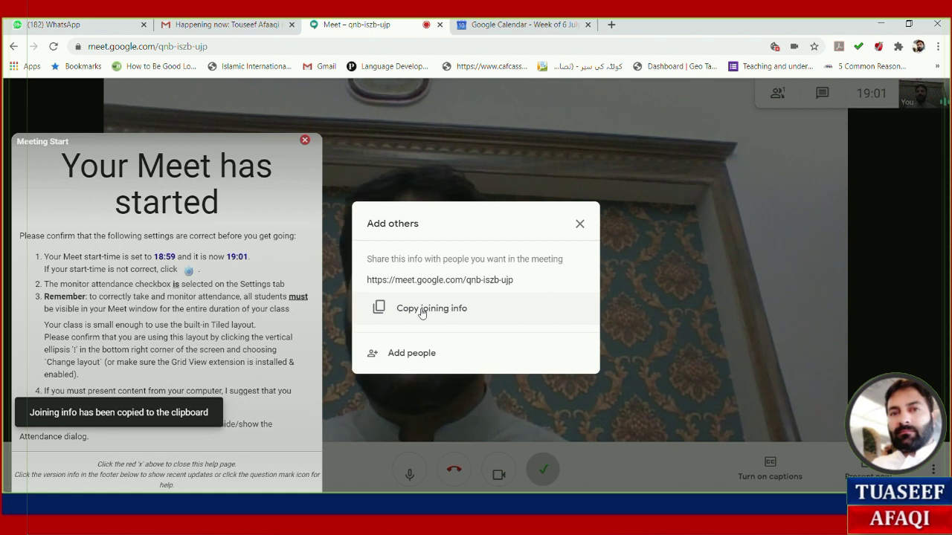
- Switch to WhatsApp Web, find the SRM group chat and send it the copied Google Meet joining link
left_click(69, 26)
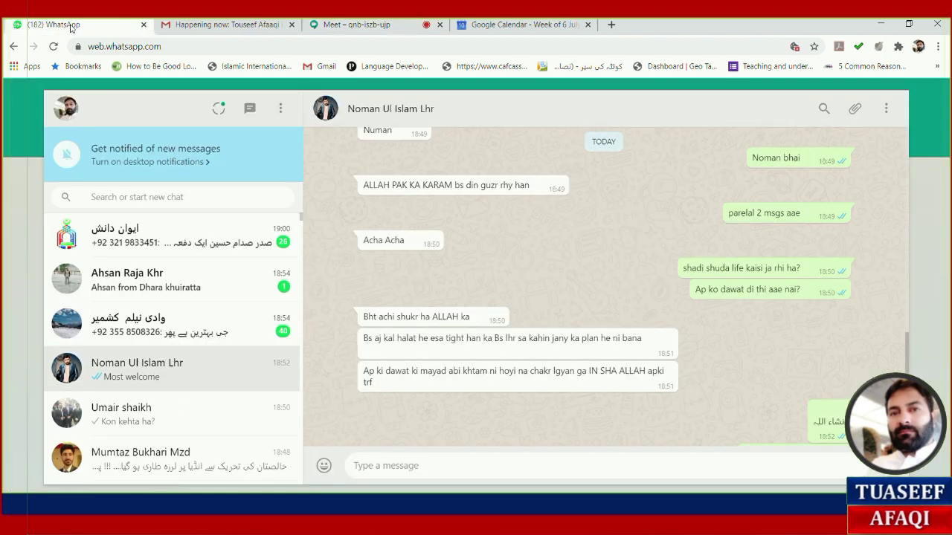
left_click(122, 198)
type("srm")
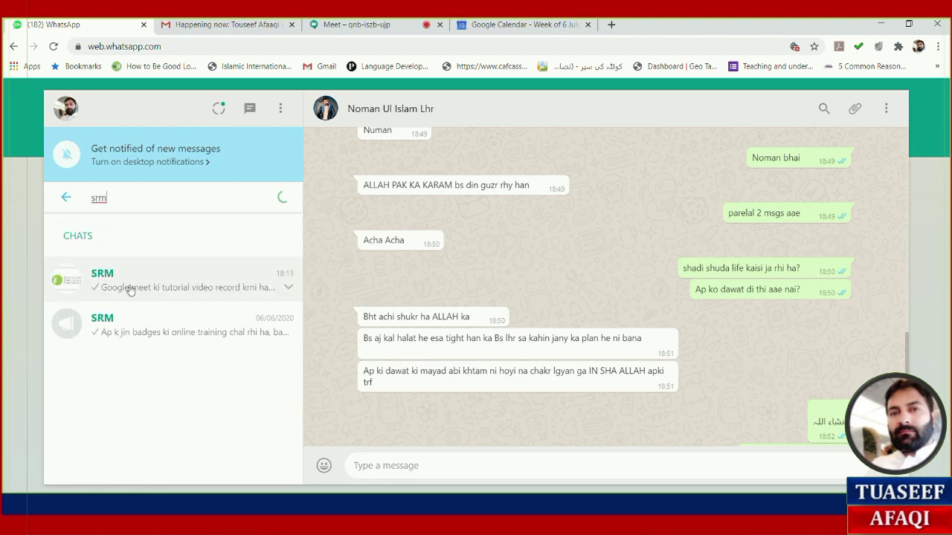
left_click(129, 289)
key("ctrl+v")
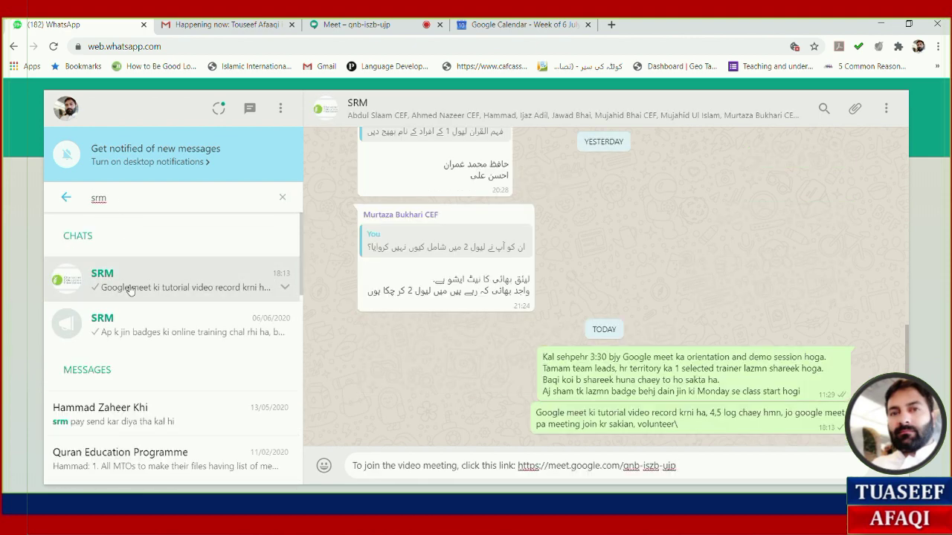
key("Return")
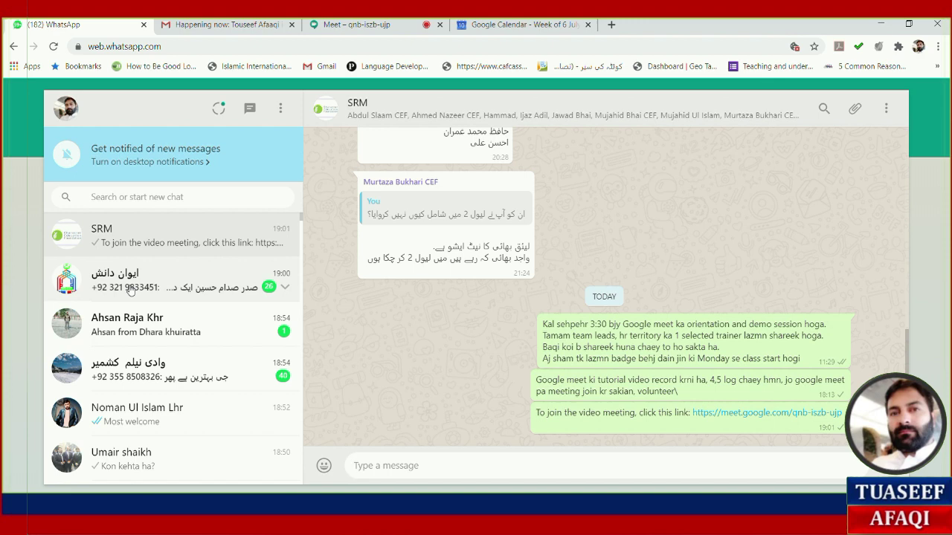
- Return to the Google Meet call, dismiss the Add others dialog and show the list of participants
left_click(346, 23)
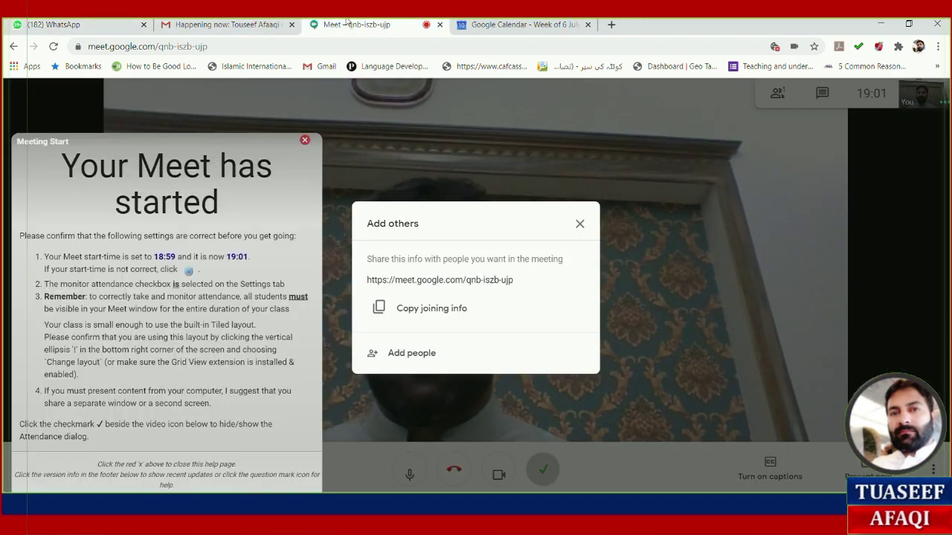
left_click(580, 224)
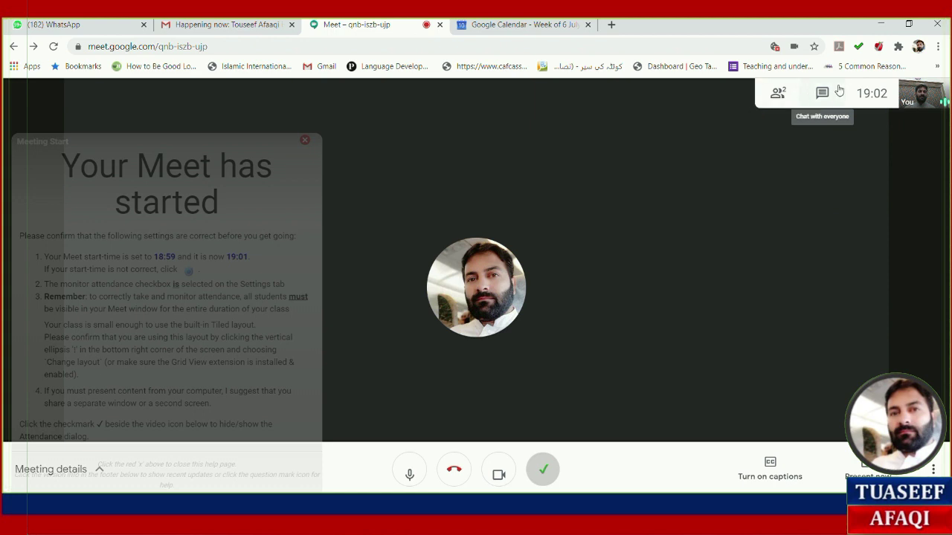
left_click(777, 98)
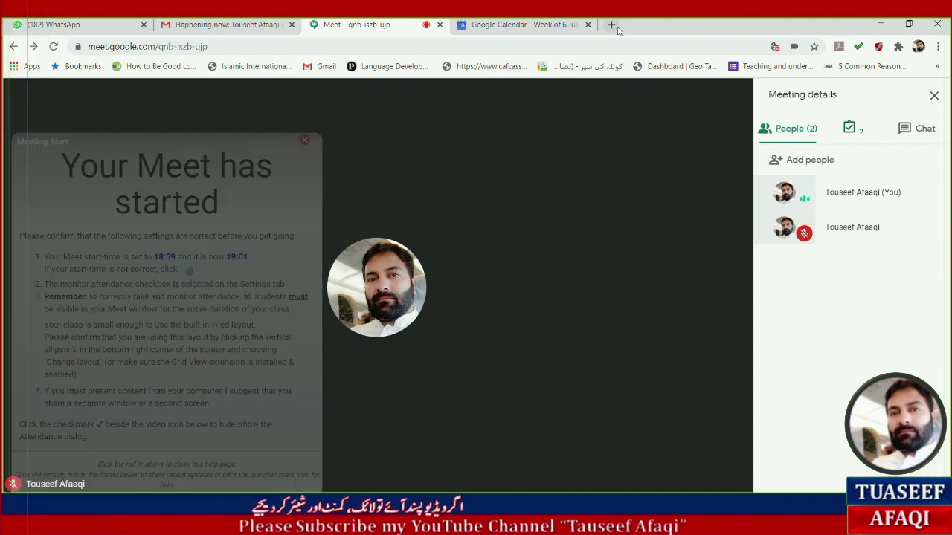
- Search Google for "google meet attendance" in a new browser tab and open the Google Meet Attendance extension page
left_click(613, 25)
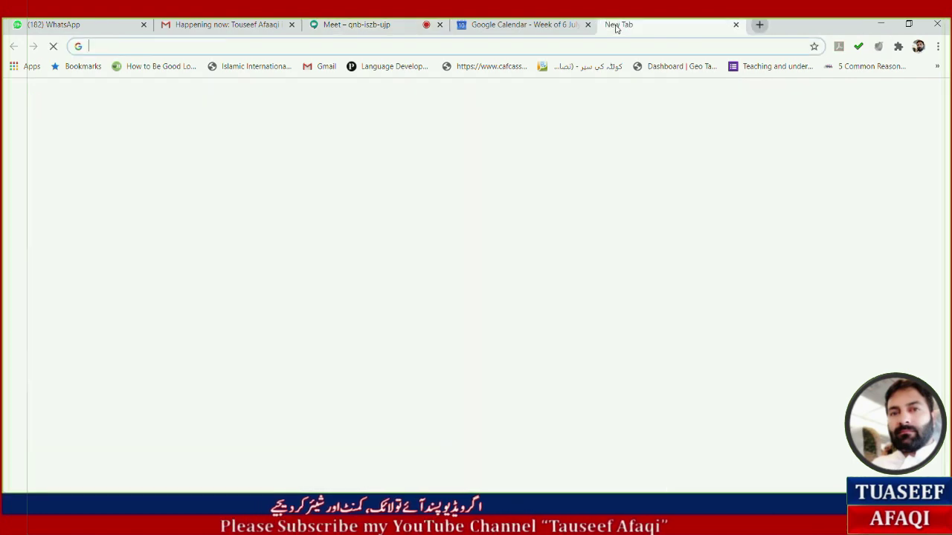
type("goog")
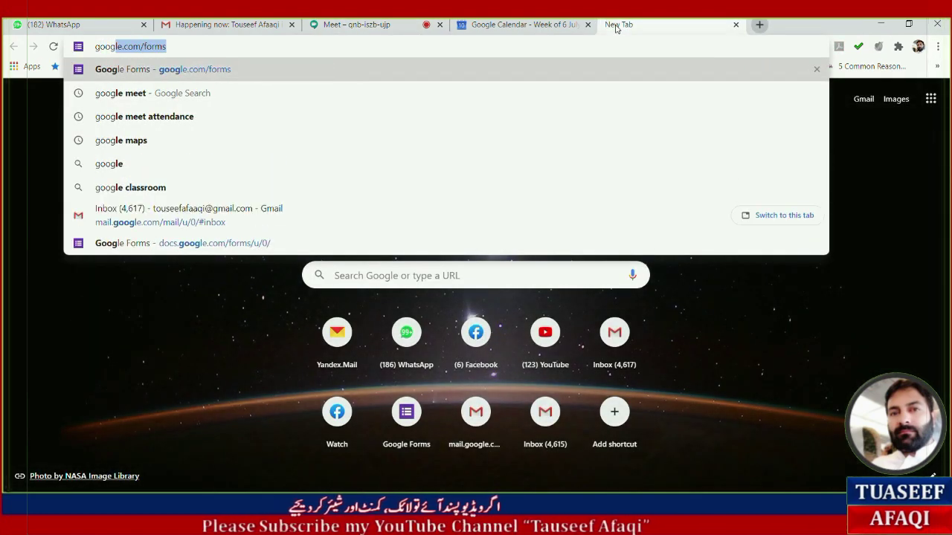
key("Down")
key("Down")
key("Return")
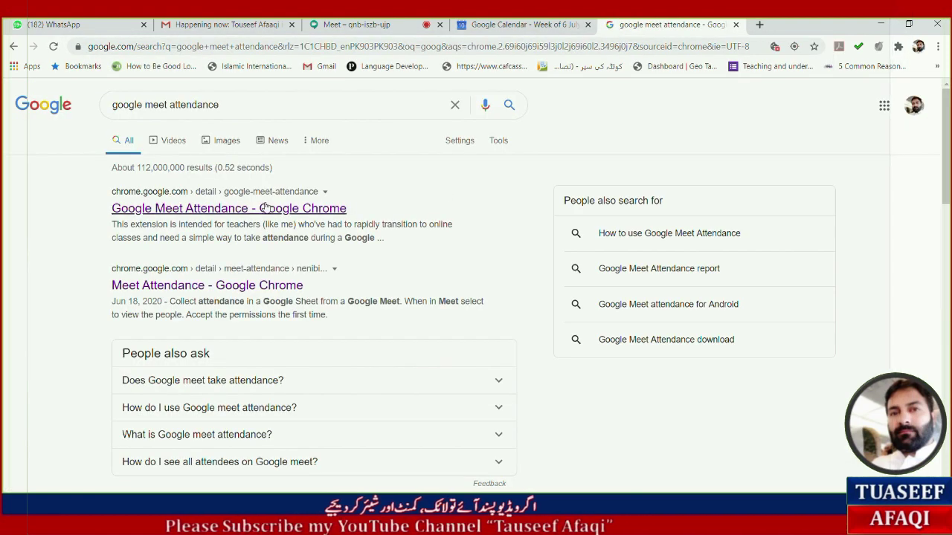
left_click(206, 211)
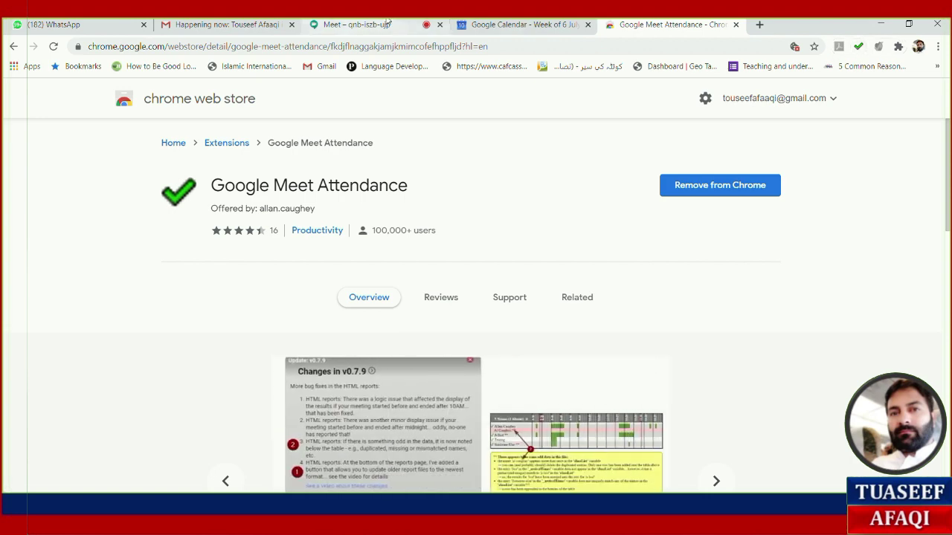
- Return to the Google Meet call and dismiss the attendance extension's Meeting Start help page
left_click(357, 25)
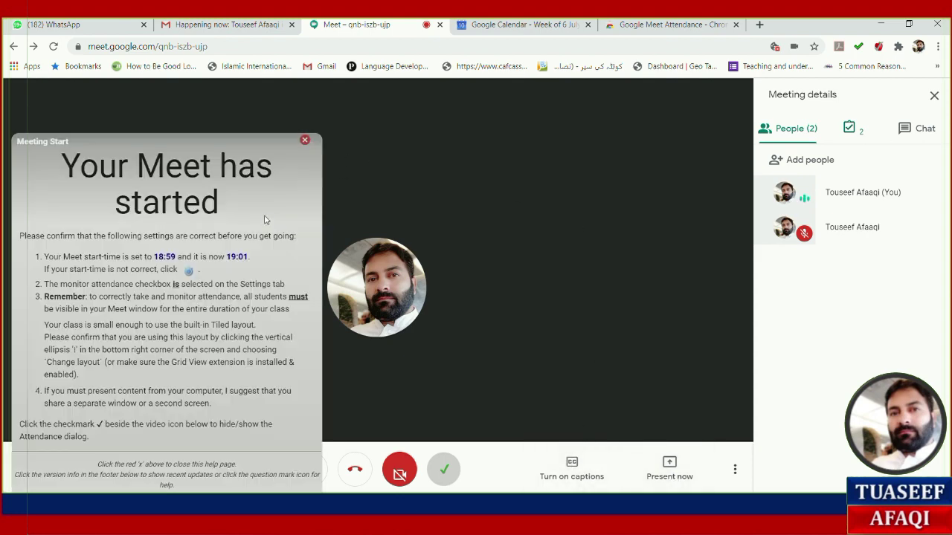
left_click(305, 140)
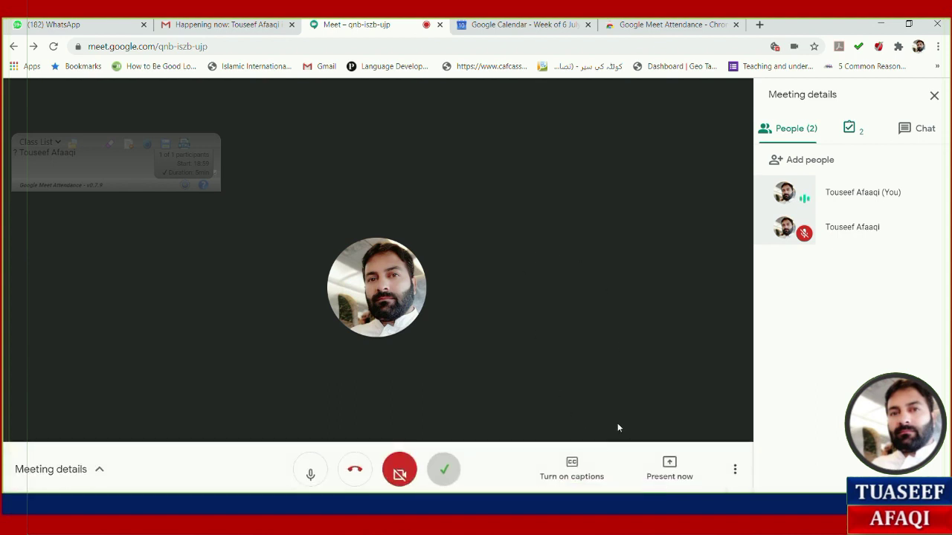
- Turn on live captions in the call to watch the spoken words transcribed, and turn them off again
left_click(577, 474)
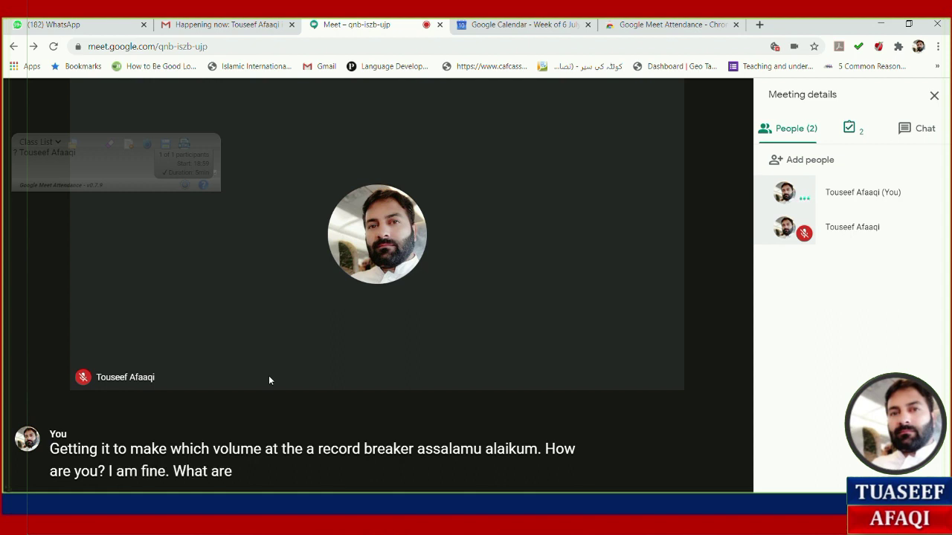
mouse_move(182, 440)
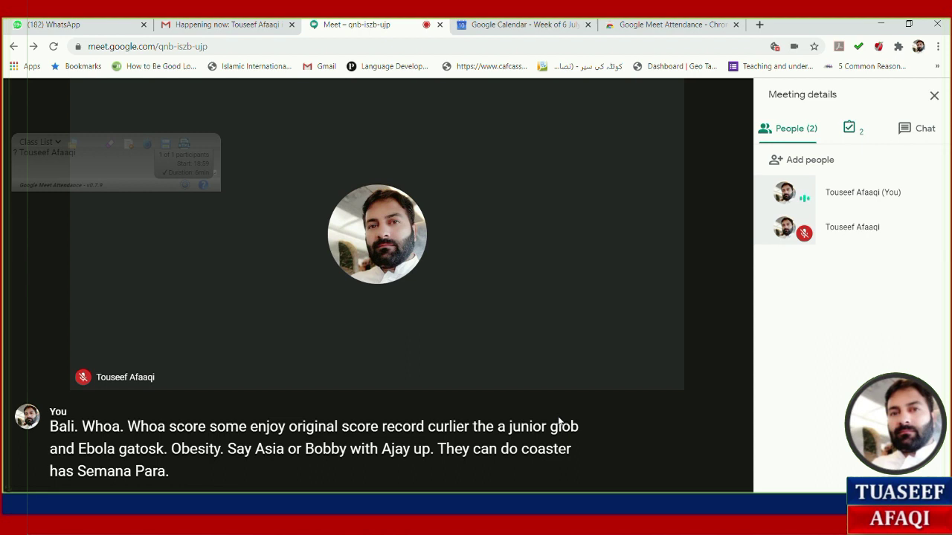
mouse_move(711, 414)
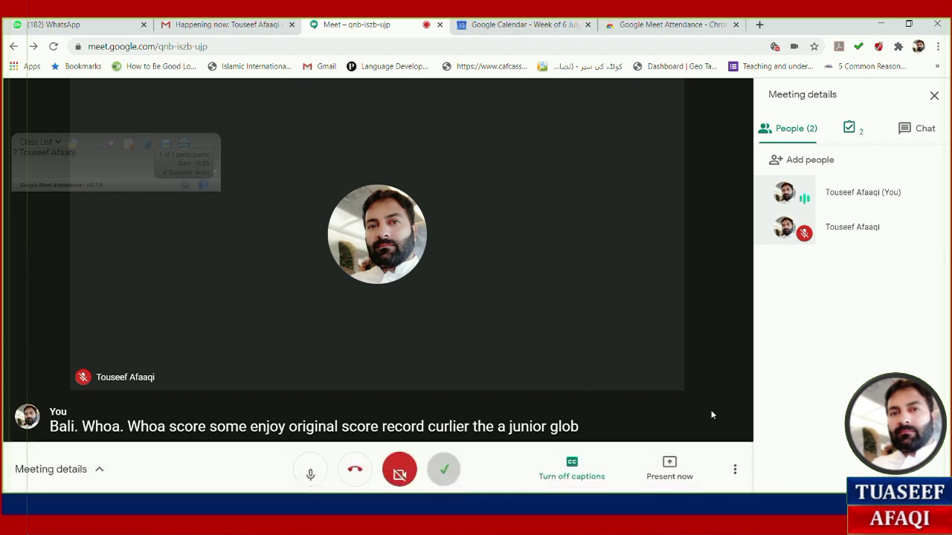
left_click(585, 475)
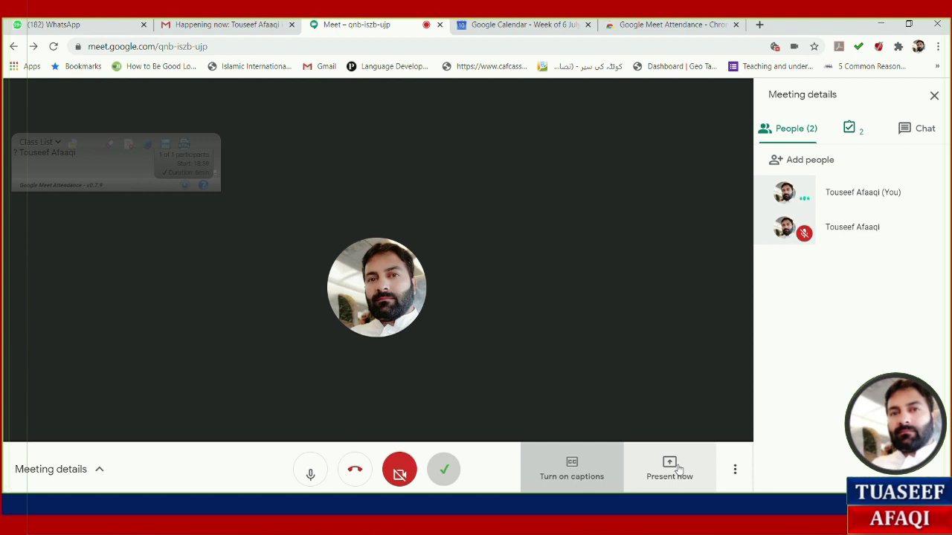
- Present the entire screen to the meeting and advance the Decision Making slide show to its second Introduction slide
left_click(672, 469)
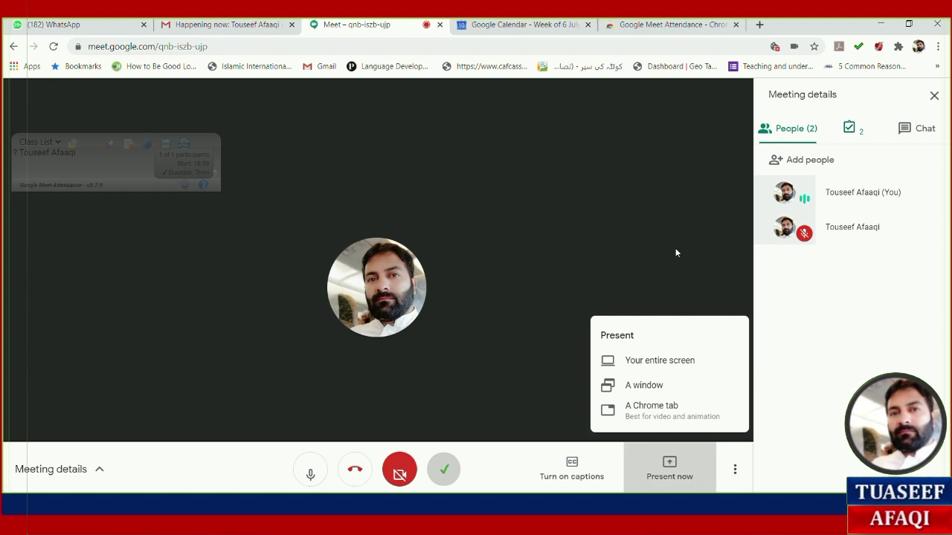
left_click(674, 363)
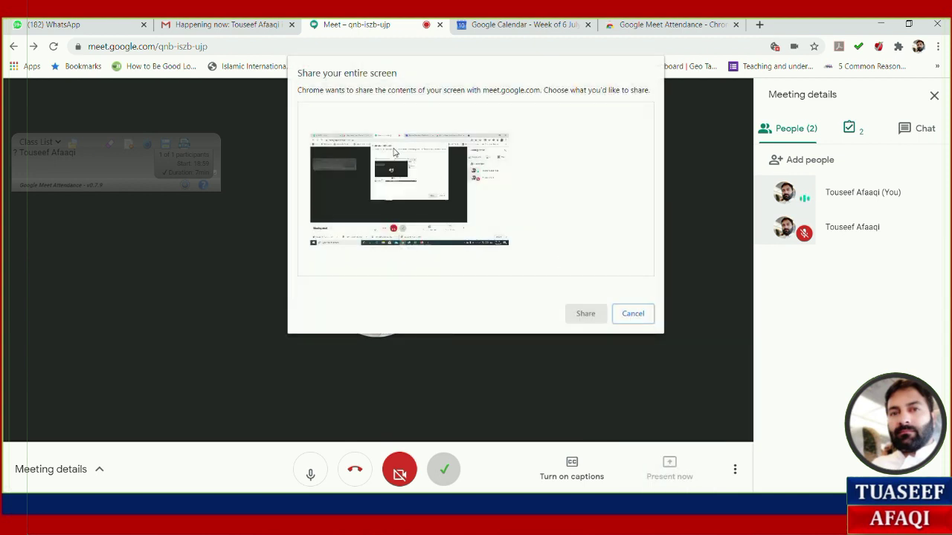
left_click(422, 178)
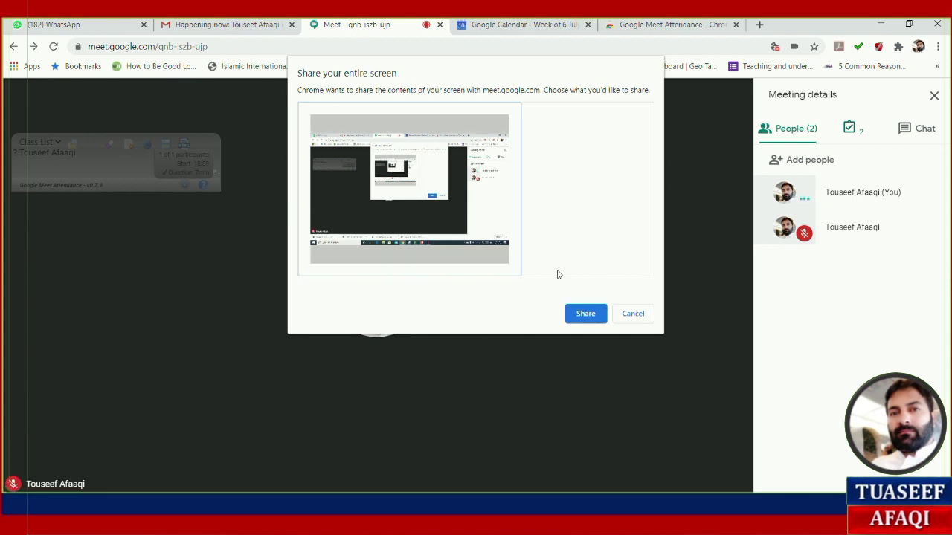
left_click(587, 313)
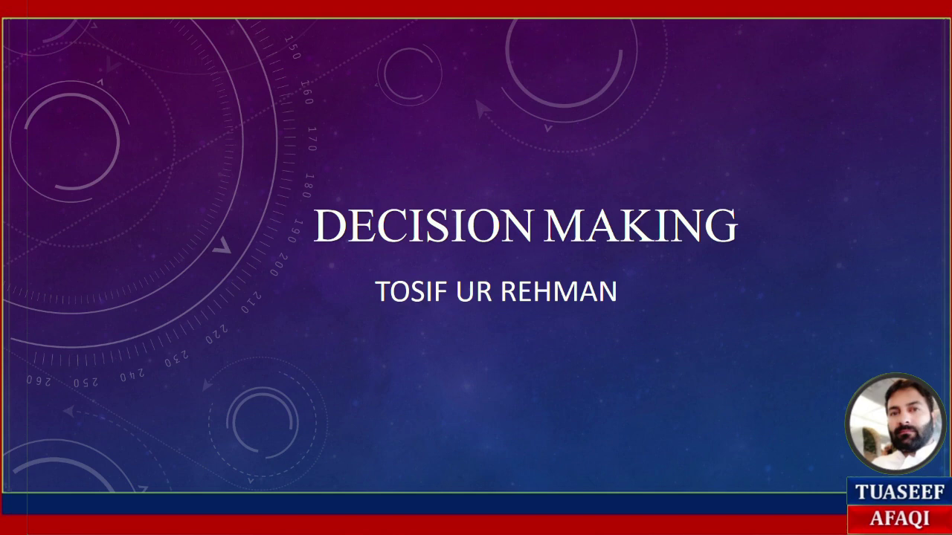
key("Right")
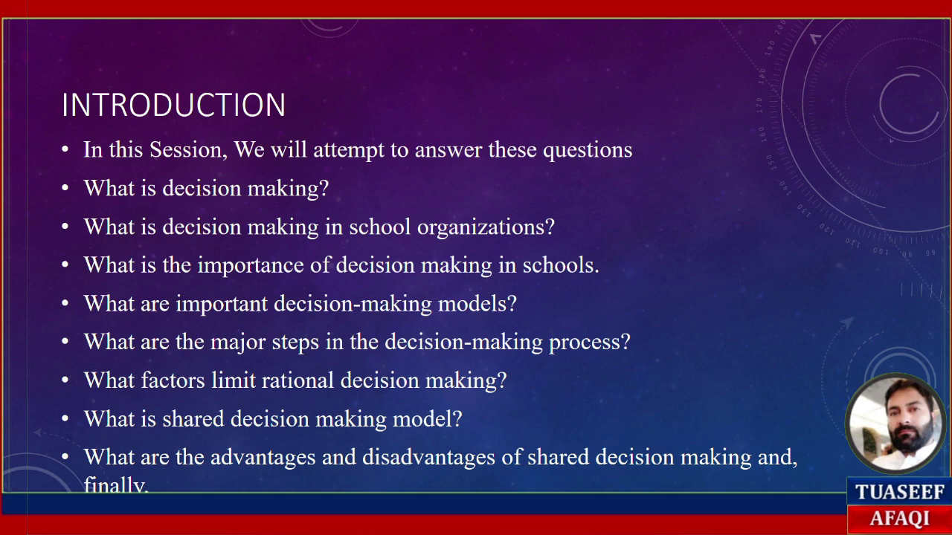
key("Right")
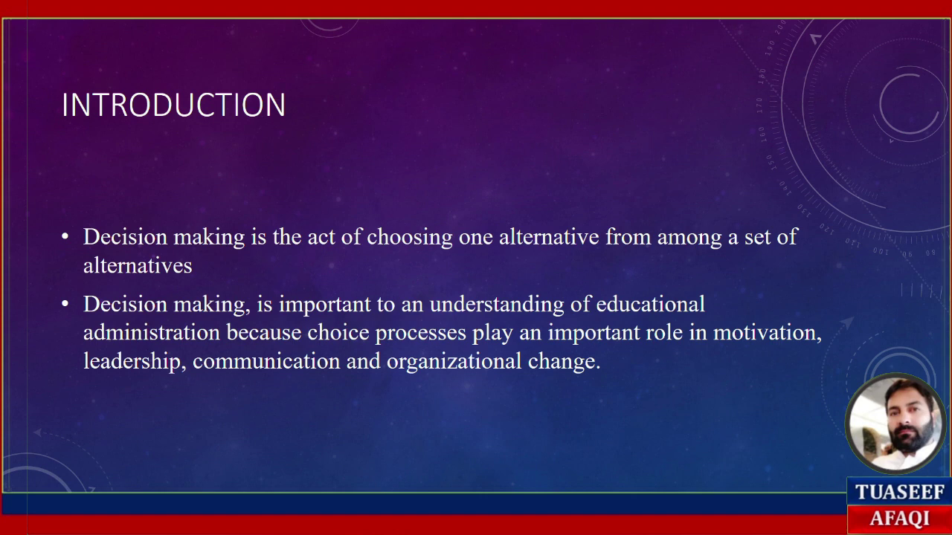
- Switch to Paint and brush three horizontal lines in a row, with slanted strokes above or below them and one loop
key("alt+Tab")
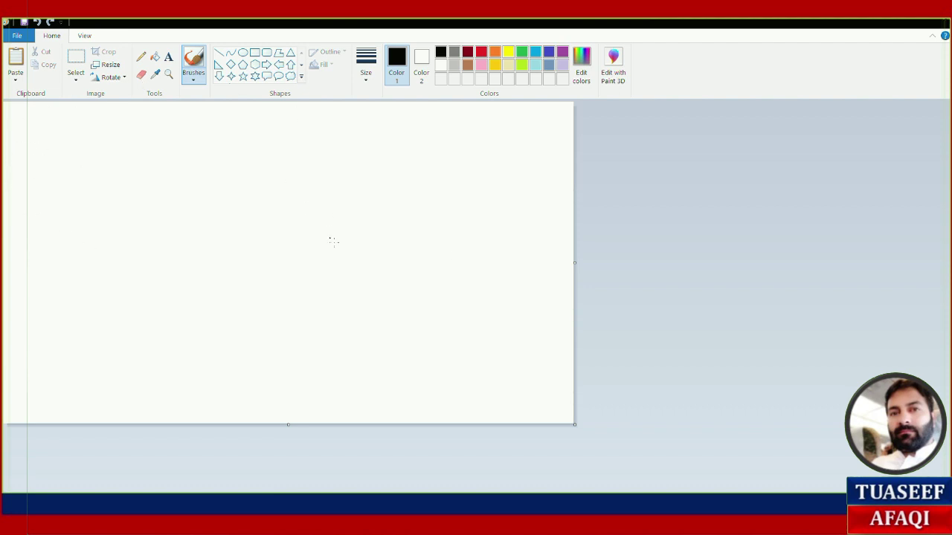
left_click_drag(334, 241, 433, 243)
left_click_drag(419, 188, 358, 219)
left_click_drag(176, 242, 295, 246)
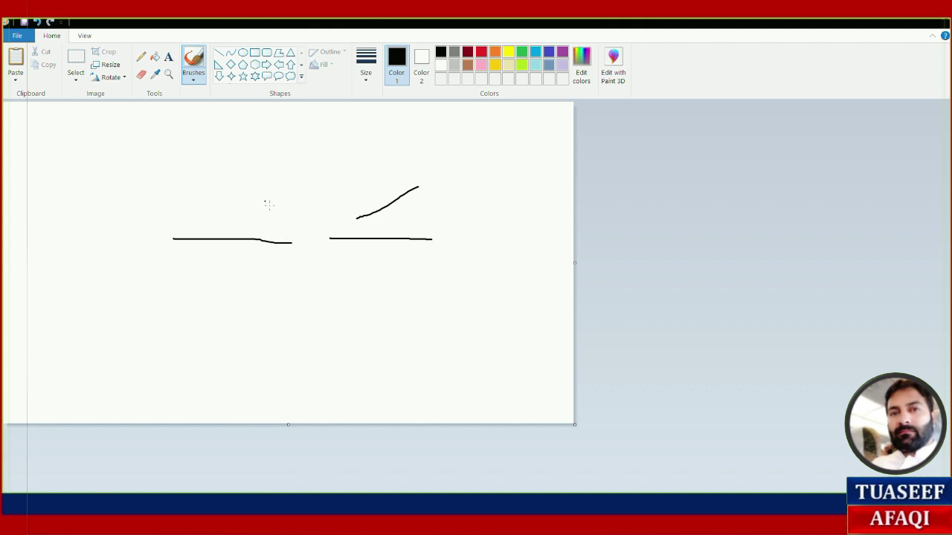
left_click_drag(244, 261, 208, 296)
left_click_drag(44, 240, 157, 239)
mouse_move(118, 199)
left_mouse_down()
mouse_move(110, 181)
mouse_move(144, 170)
mouse_move(72, 214)
left_mouse_up()
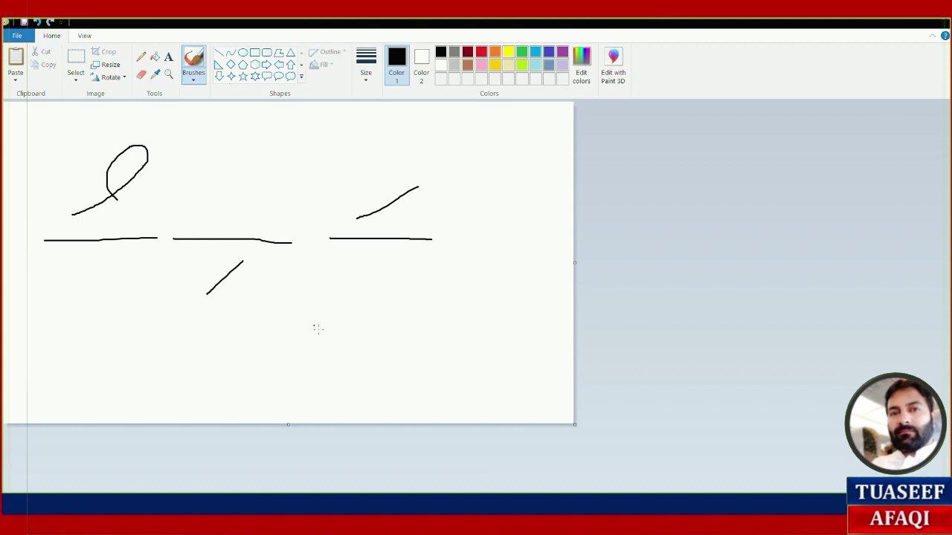
- Handwrite the sum "2 + 2 =" with its answer in the lower part of the Paint canvas
mouse_move(313, 325)
left_mouse_down()
mouse_move(328, 358)
mouse_move(359, 354)
left_mouse_up()
mouse_move(387, 312)
left_mouse_down()
mouse_move(399, 339)
mouse_move(501, 318)
mouse_move(519, 275)
mouse_move(520, 289)
mouse_move(529, 281)
left_mouse_up()
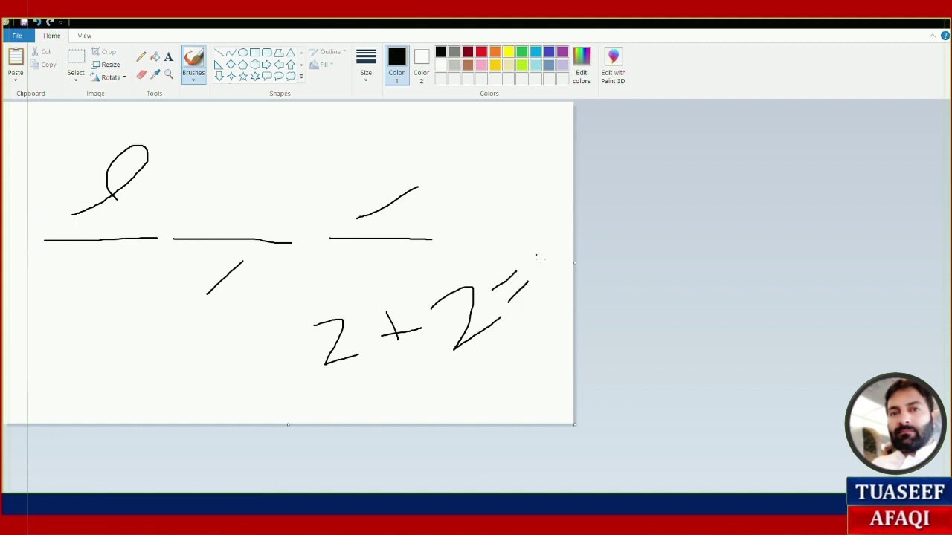
mouse_move(540, 240)
left_mouse_down()
mouse_move(540, 260)
mouse_move(573, 253)
mouse_move(566, 318)
left_mouse_up()
- Return to the Google Meet call, clear the attendance entries in the class list and stop presenting the screen
key("alt+Tab")
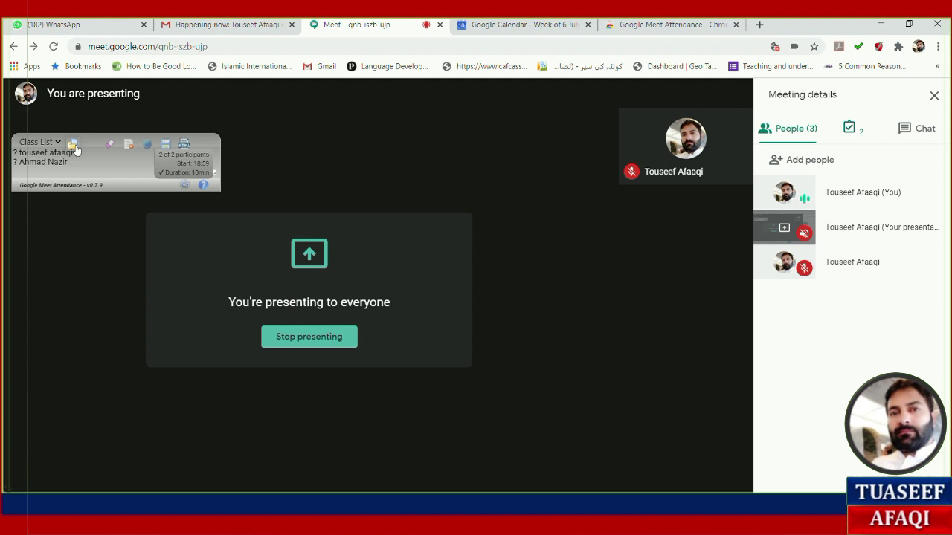
left_click(114, 147)
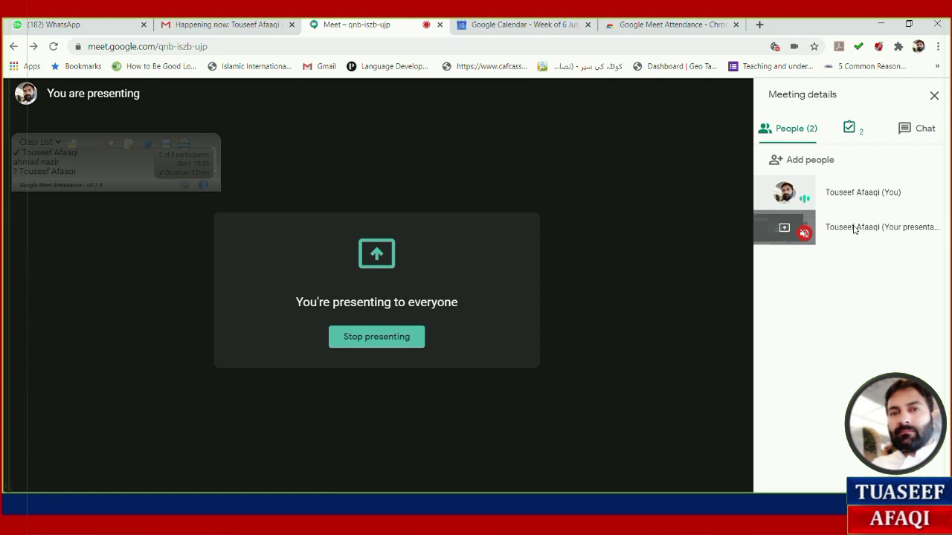
left_click(384, 338)
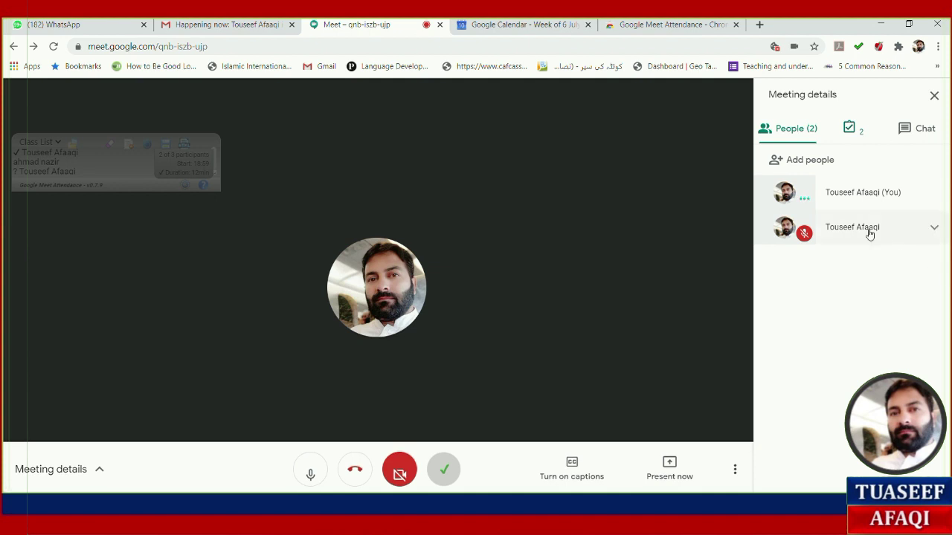
- Remove the other participant from the call and confirm the removal
left_click(935, 229)
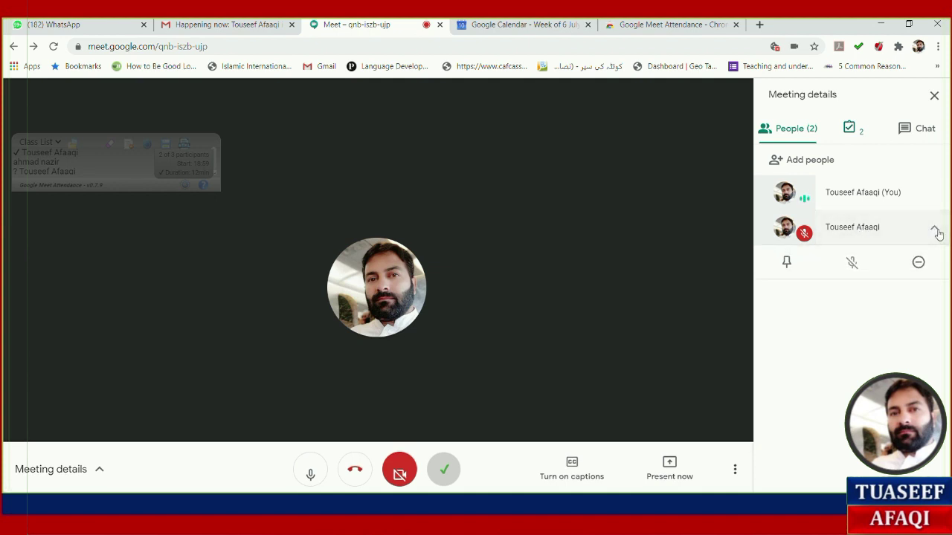
left_click(920, 264)
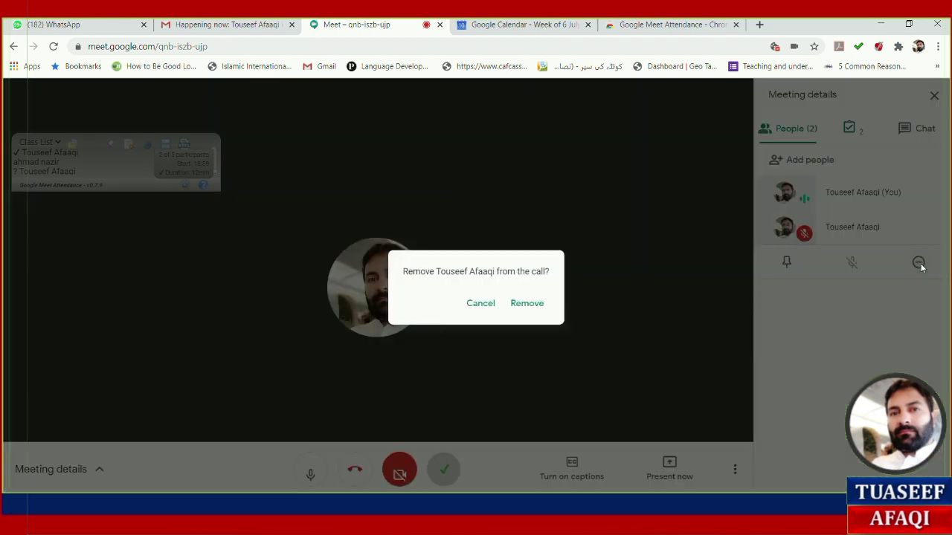
left_click(533, 305)
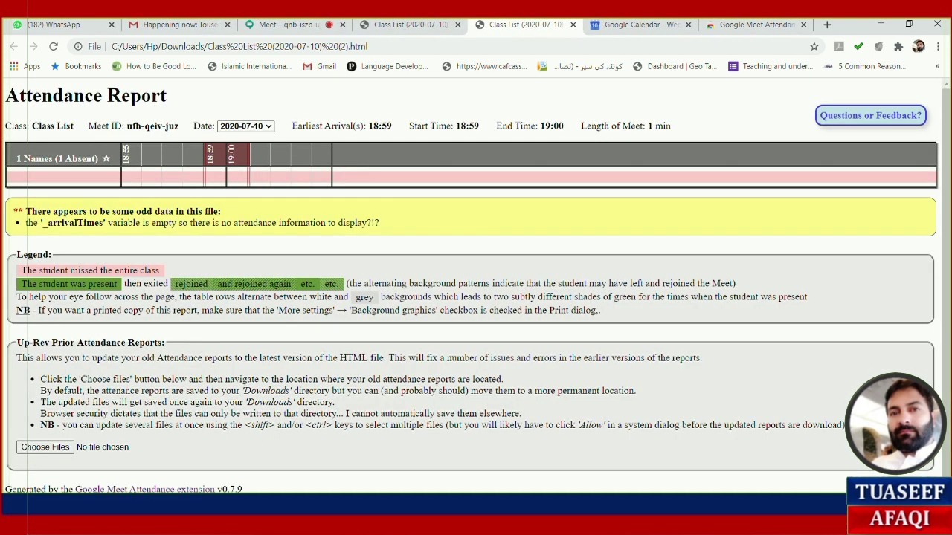
- Return to the call, save the class list's attendance report and examine the participants' arrival and departure details
left_click(287, 25)
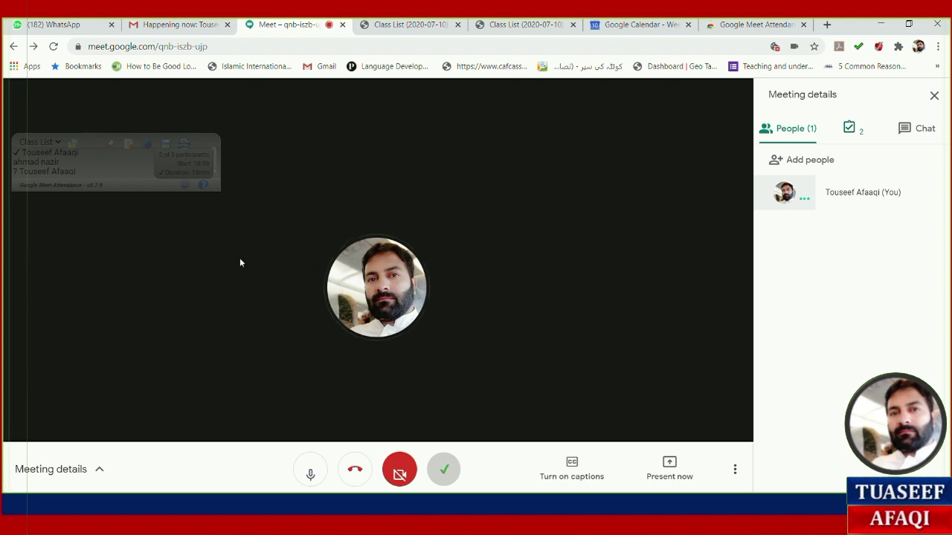
left_click(167, 147)
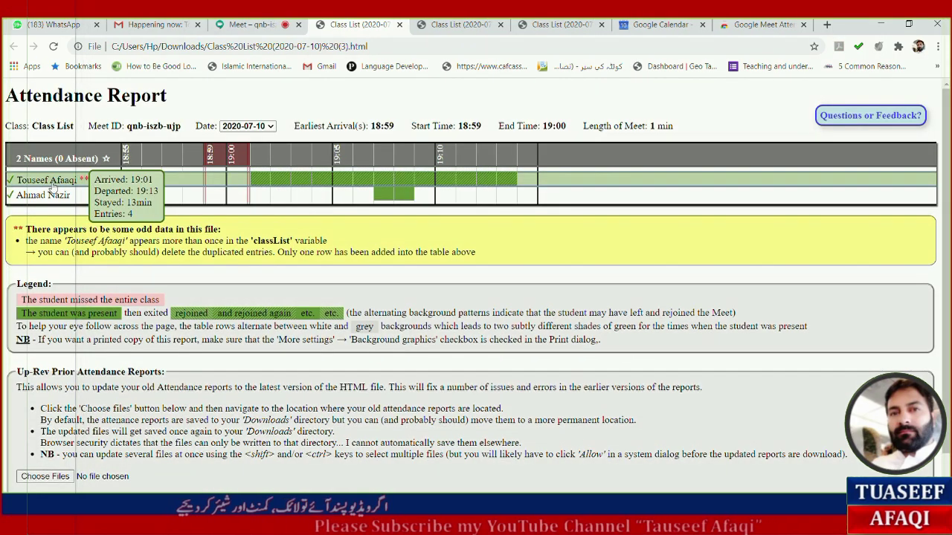
mouse_move(84, 182)
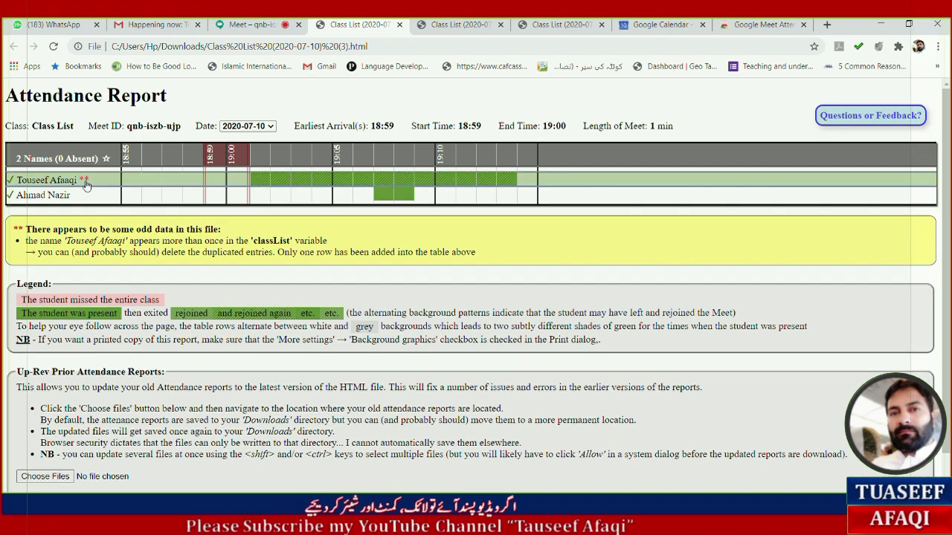
mouse_move(132, 181)
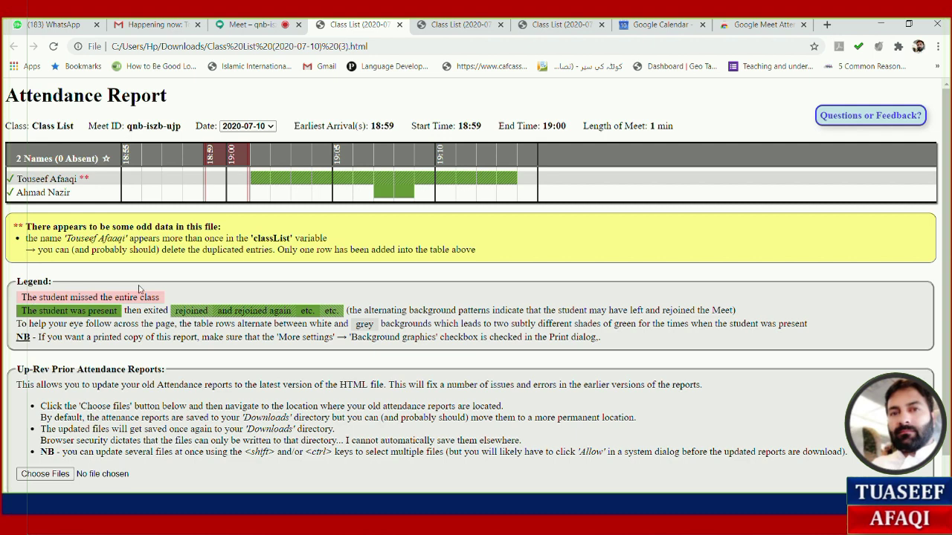
- Go back to the Google Meet call and leave the meeting
left_click(257, 24)
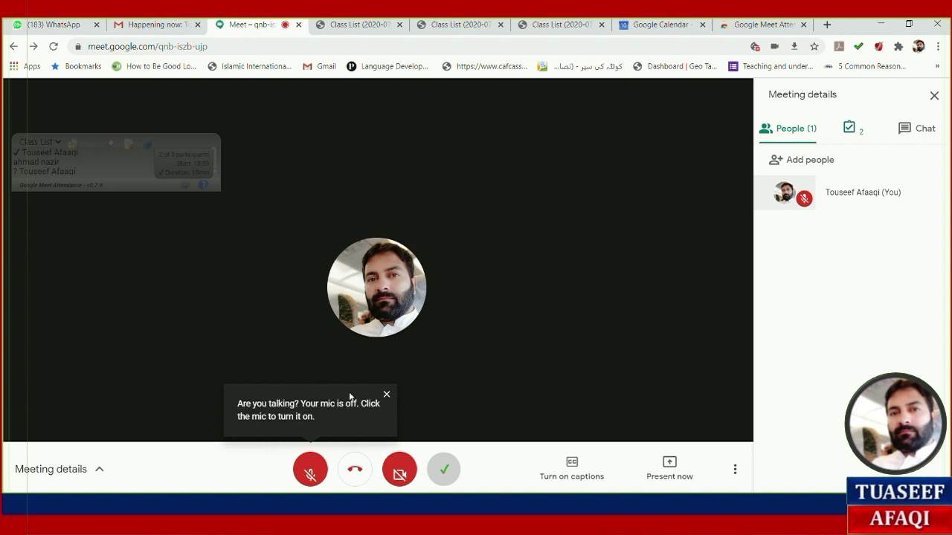
left_click(357, 478)
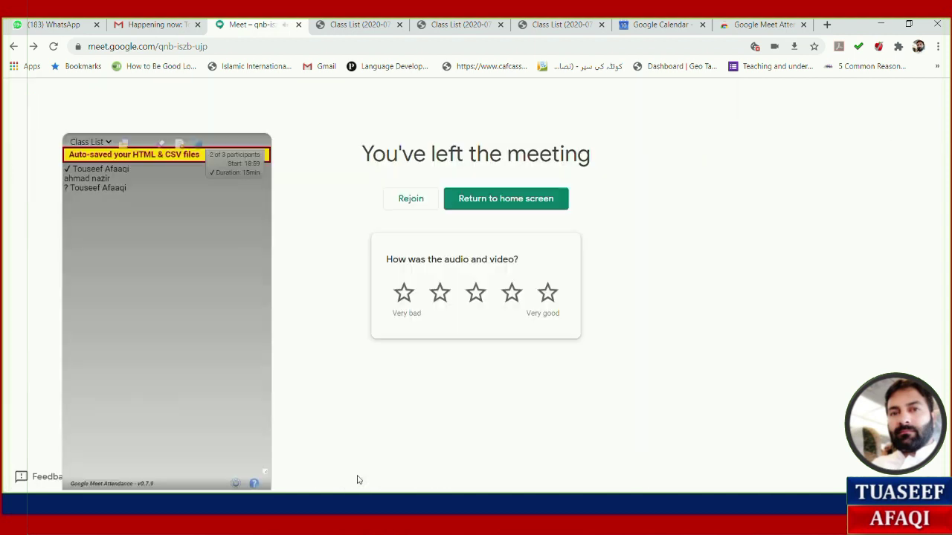